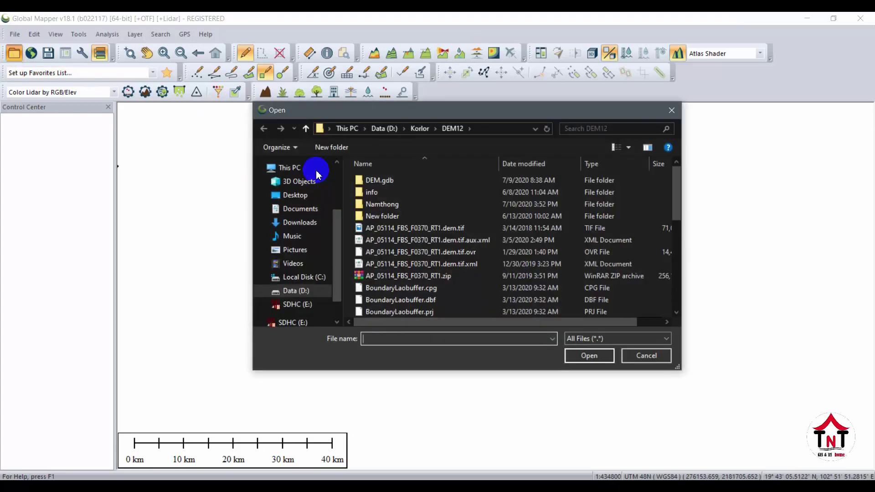
Load AP_05114_FBS_F0370_RT1.dem.tif from the DEM12 folder as elevation data.
click(401, 228)
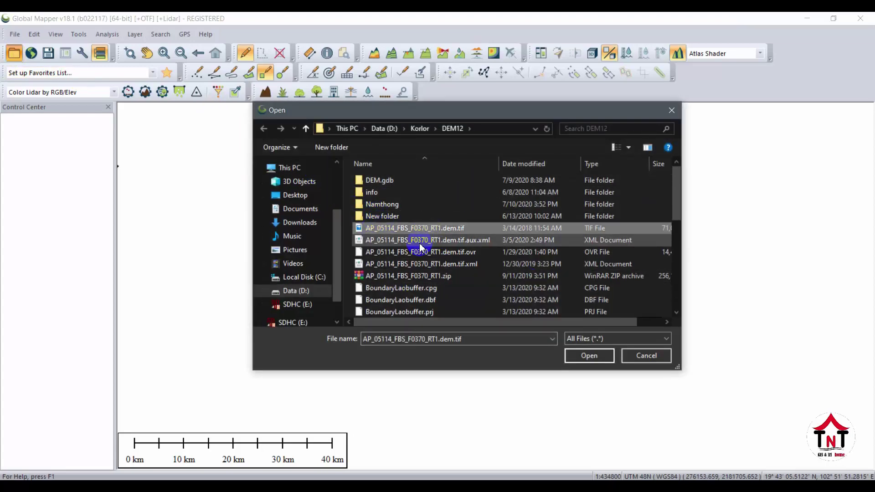
click(588, 356)
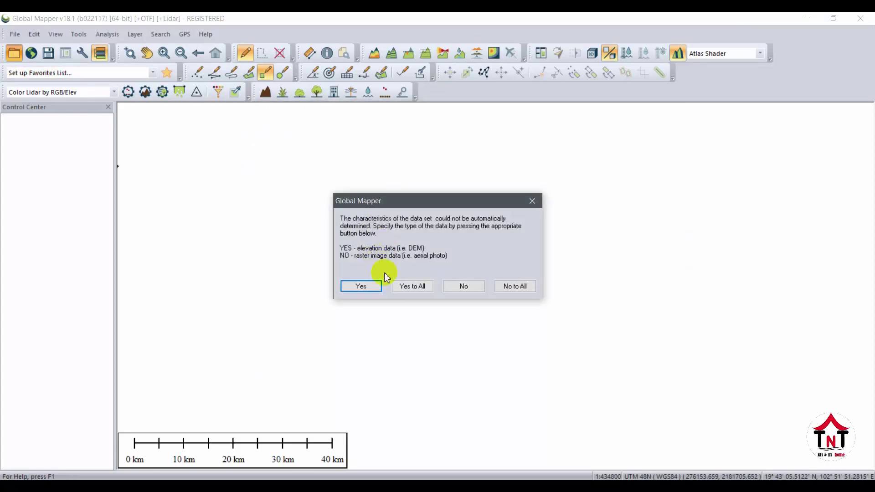
click(412, 286)
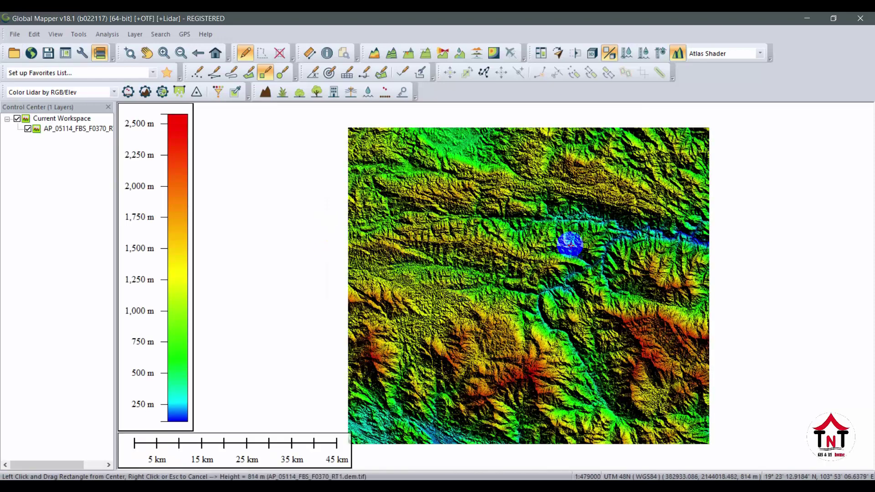
scroll(569, 244, down, 3)
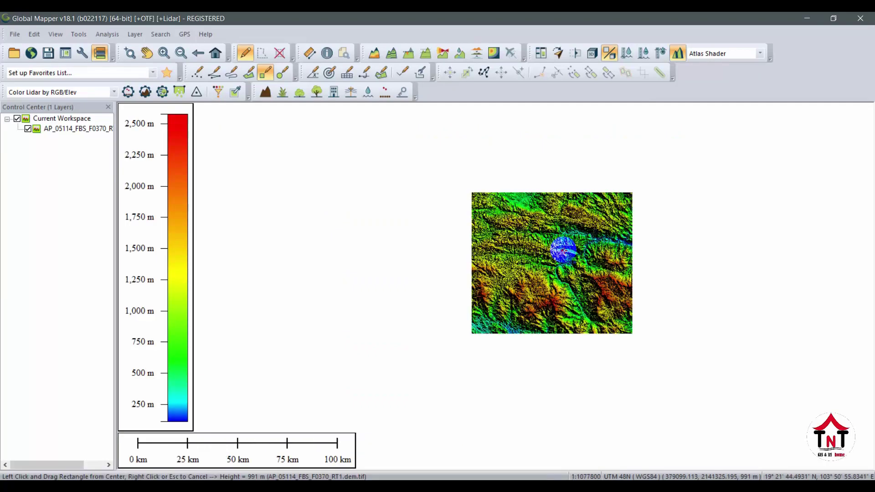
click(582, 253)
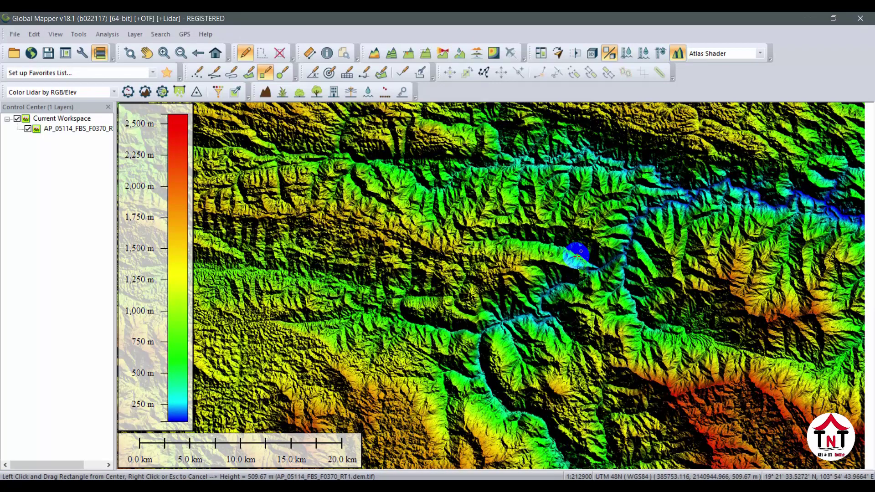
drag(579, 256, 440, 309)
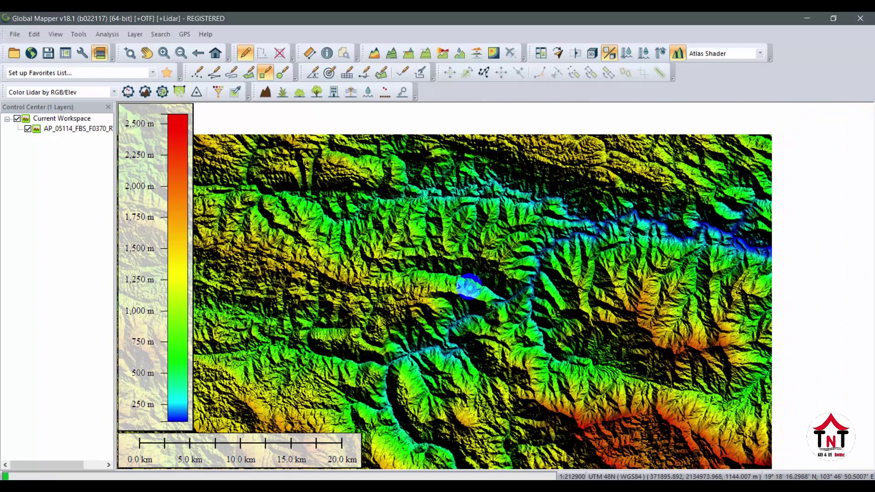
scroll(469, 286, down, 1)
drag(481, 279, 518, 268)
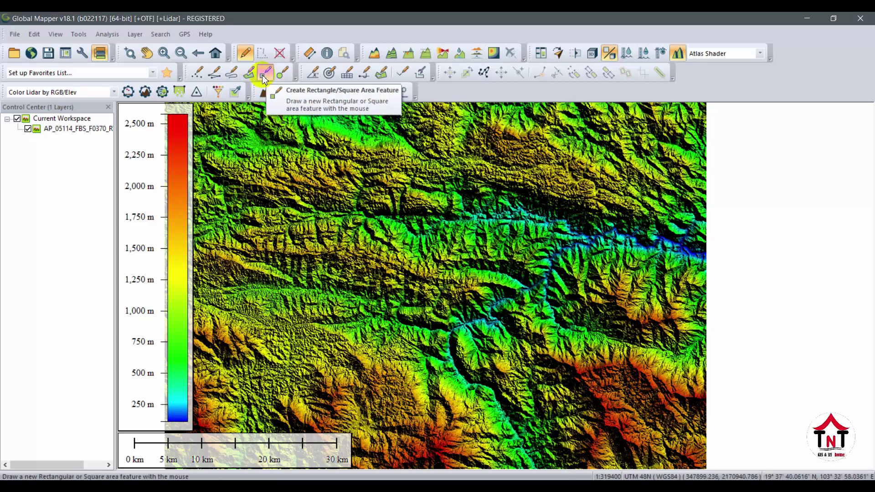
Try to create a rectangular area feature over the central part of the DEM.
click(265, 73)
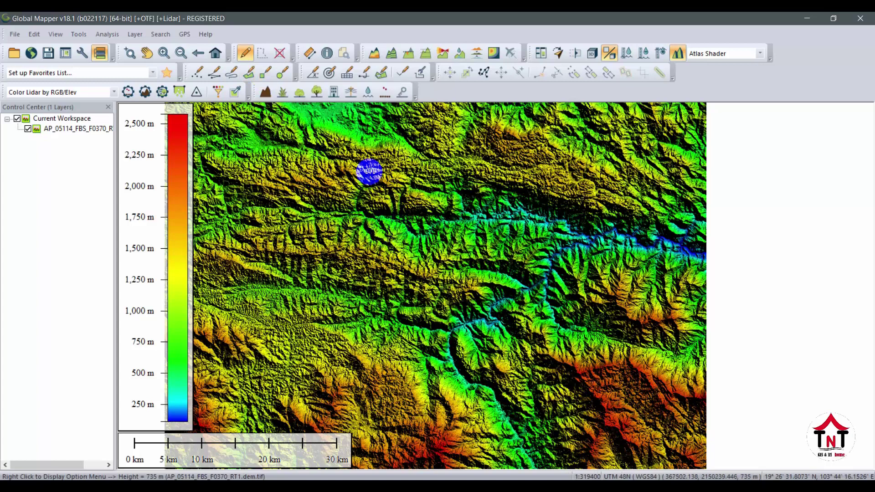
drag(342, 147, 615, 350)
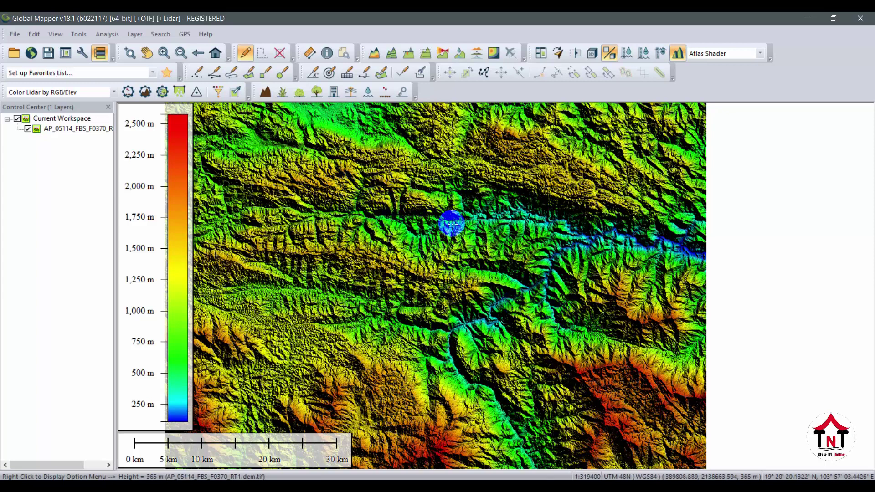
click(265, 73)
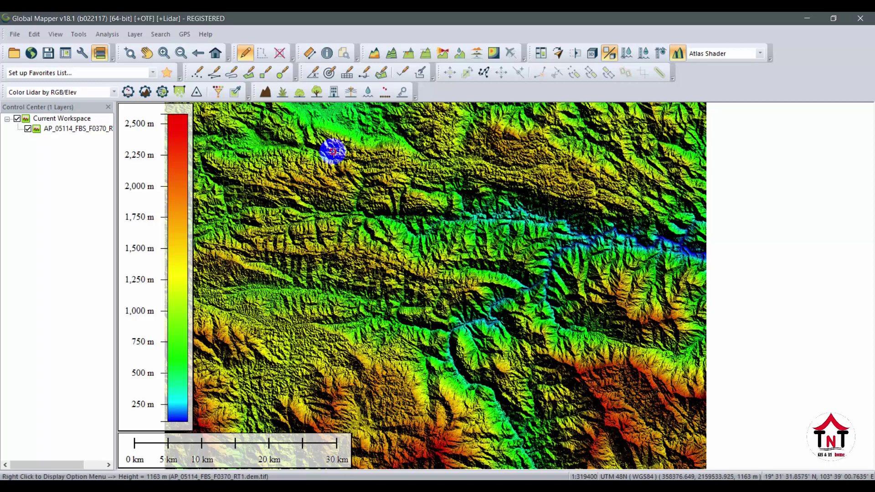
drag(333, 151, 458, 280)
drag(504, 302, 290, 226)
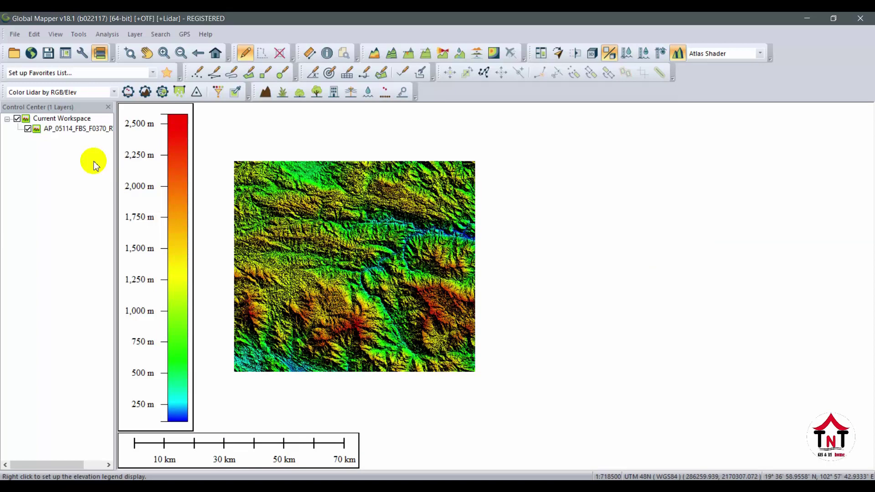
Draw a rectangular area feature of about 958.5 sq km over the DEM's river valley and name it Polygon.
click(28, 130)
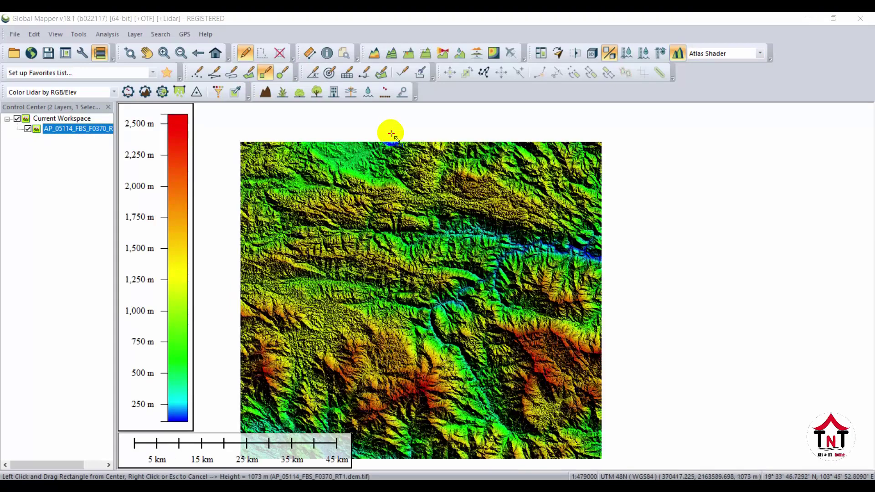
scroll(454, 252, up, 1)
scroll(455, 252, up, 1)
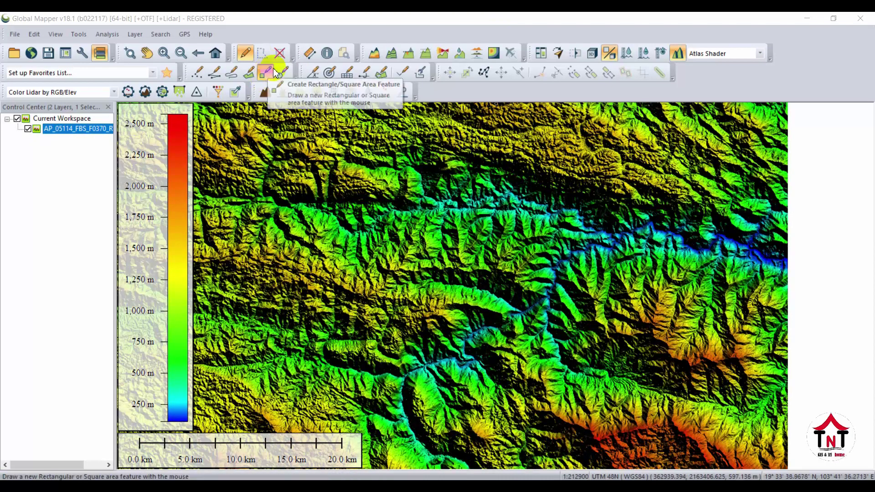
click(346, 182)
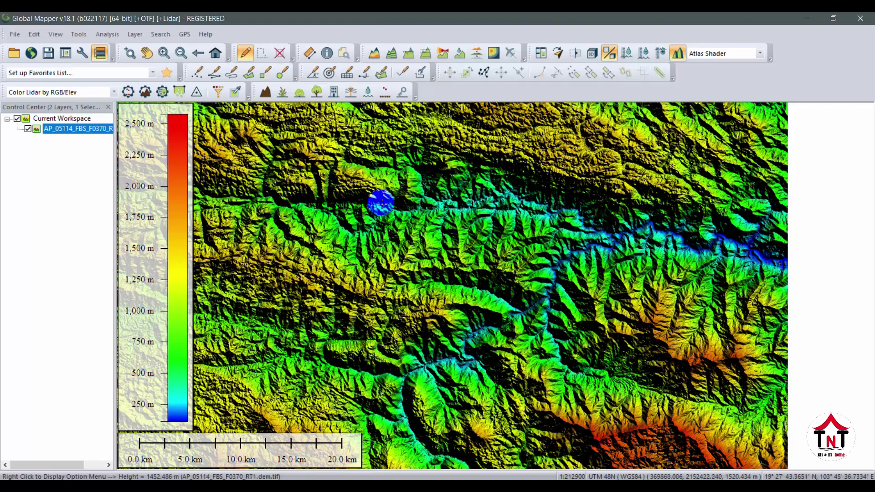
click(265, 75)
mouse_move(305, 158)
mouse_down()
mouse_move(597, 313)
mouse_move(679, 391)
mouse_move(664, 410)
mouse_move(670, 423)
mouse_up()
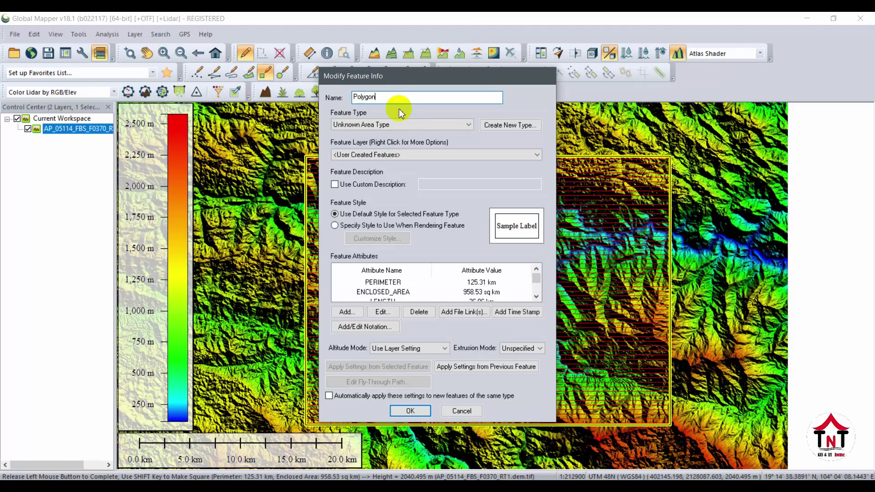
key(Return)
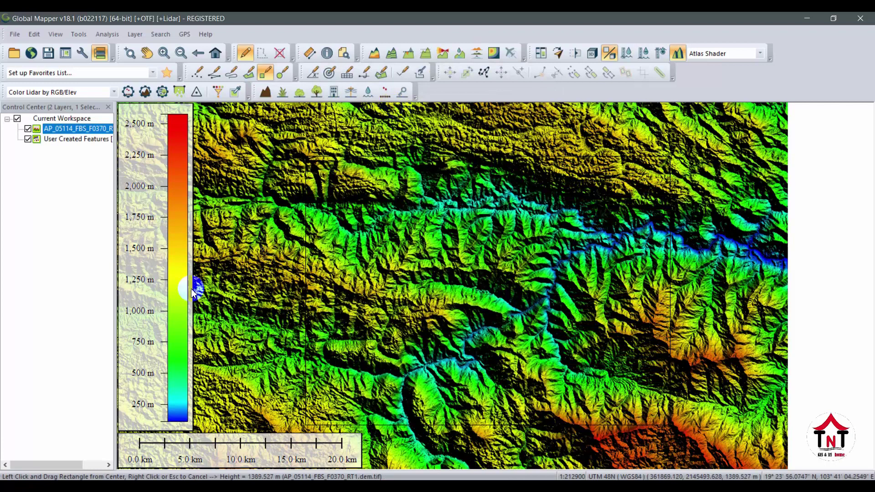
Select the drawn rectangular polygon on the map with the Digitizer tool.
click(245, 53)
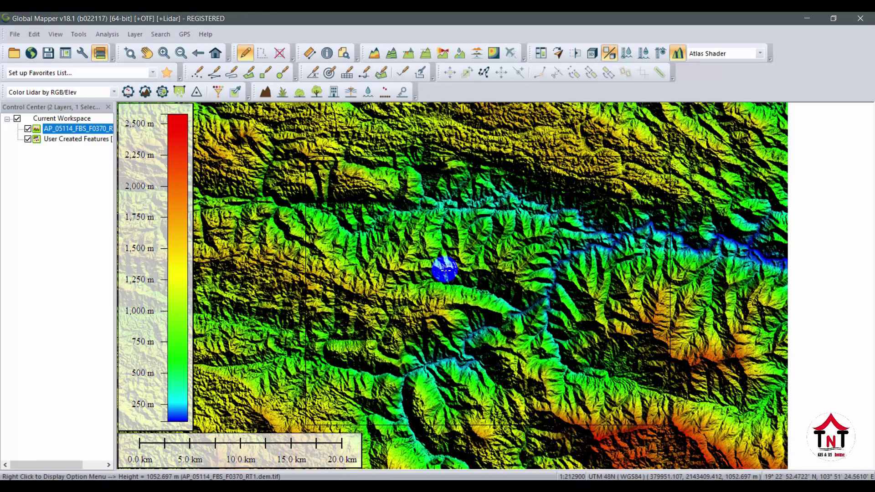
click(445, 270)
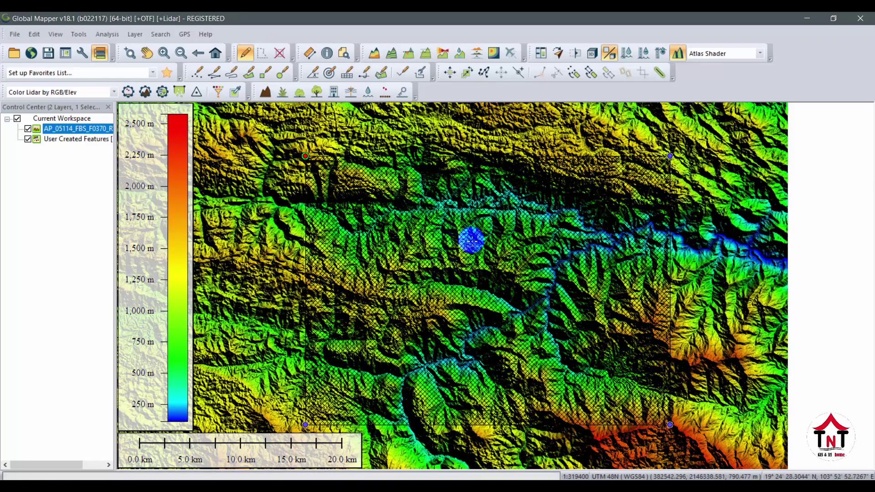
scroll(472, 241, down, 1)
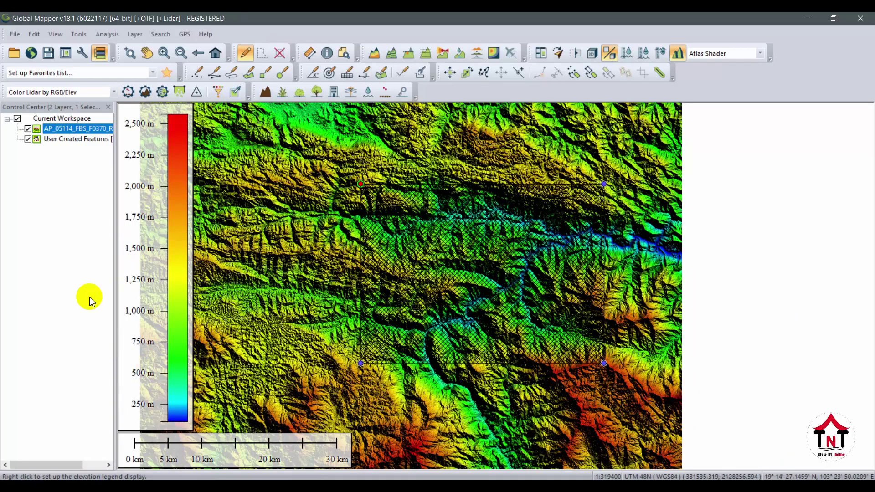
Toggle the DEM layer's visibility off and on to check the selected polygon's extent.
click(28, 129)
click(28, 129)
click(28, 129)
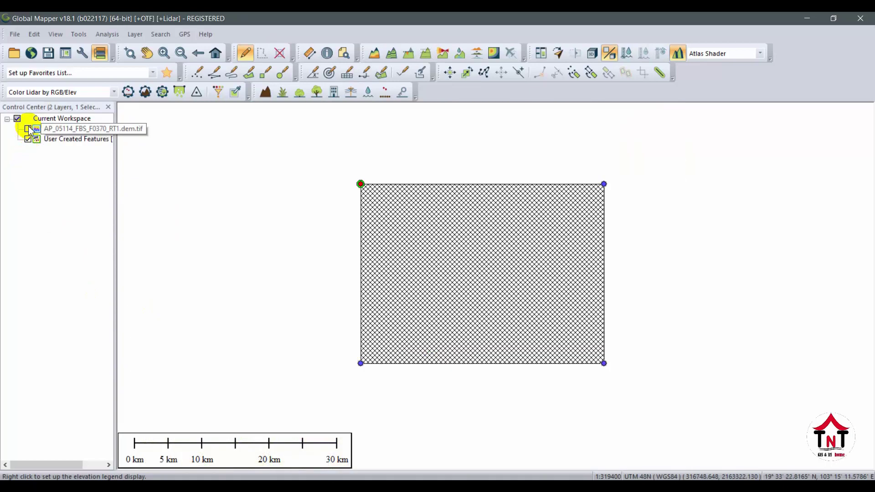
click(28, 129)
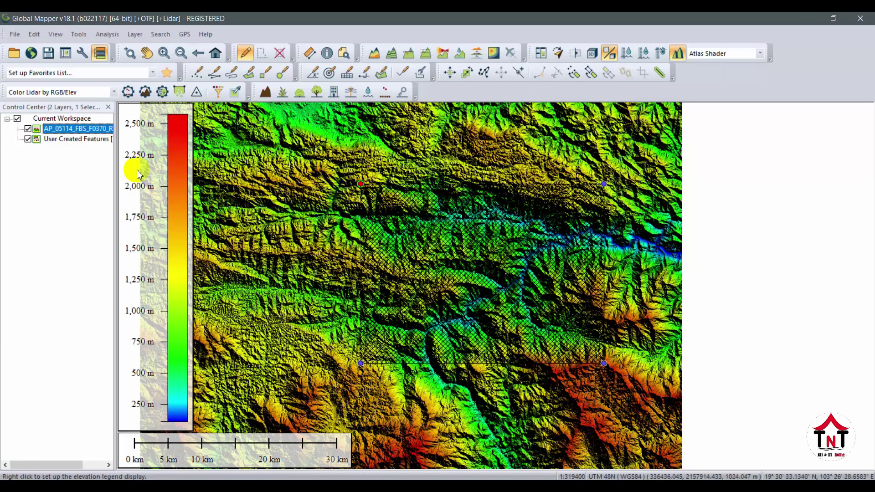
Crop the DEM layer to the currently selected polygon through its elevation cropping options.
right_click(76, 129)
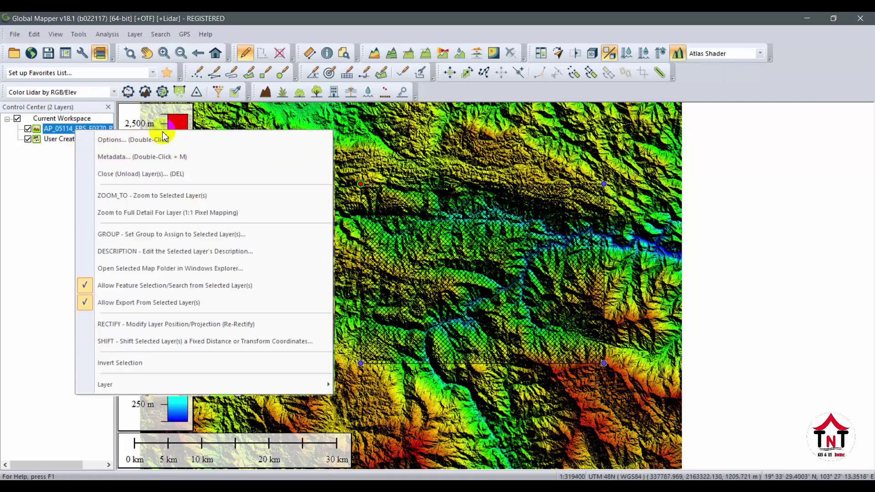
click(146, 141)
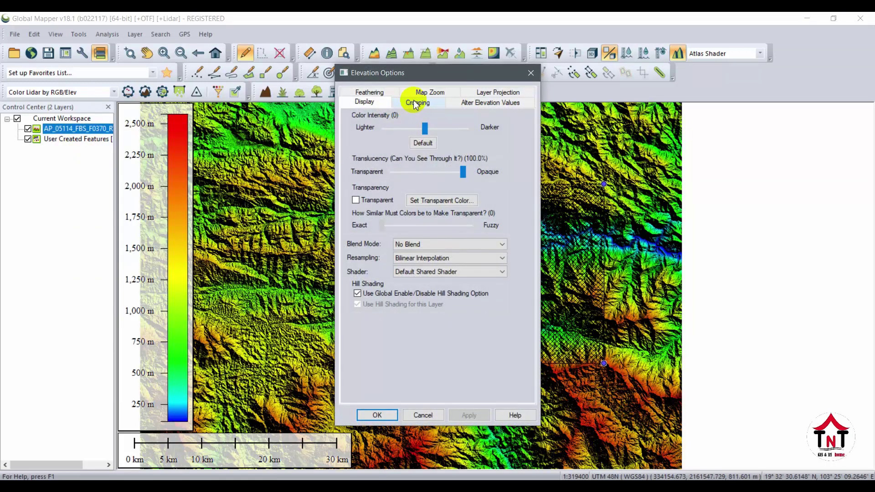
click(416, 103)
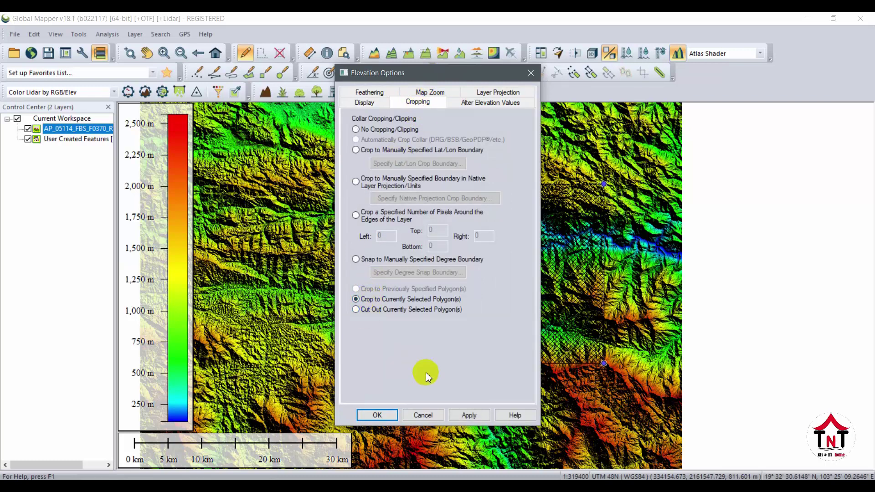
click(459, 416)
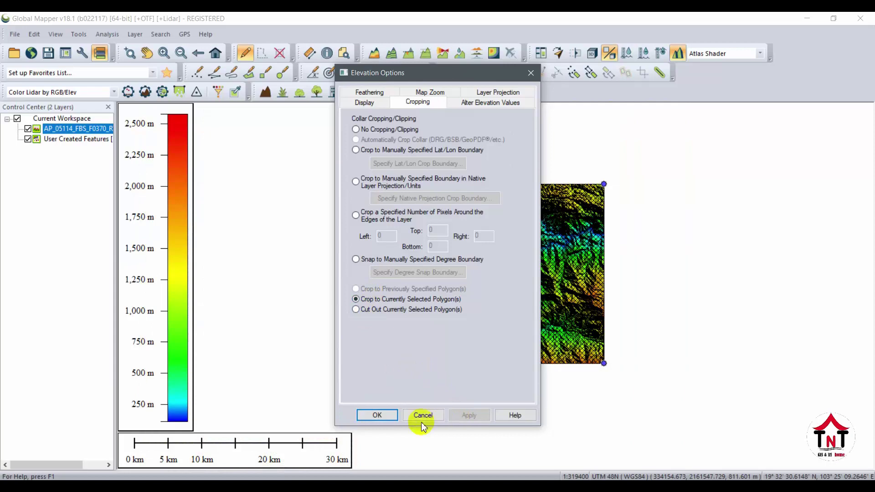
click(383, 417)
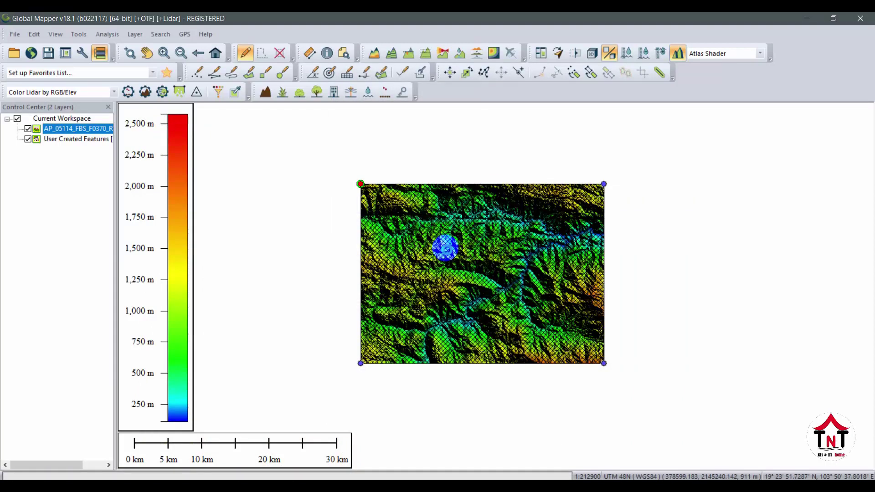
Start a raster/image export of the cropped DEM in GeoTIFF format.
drag(452, 242, 451, 218)
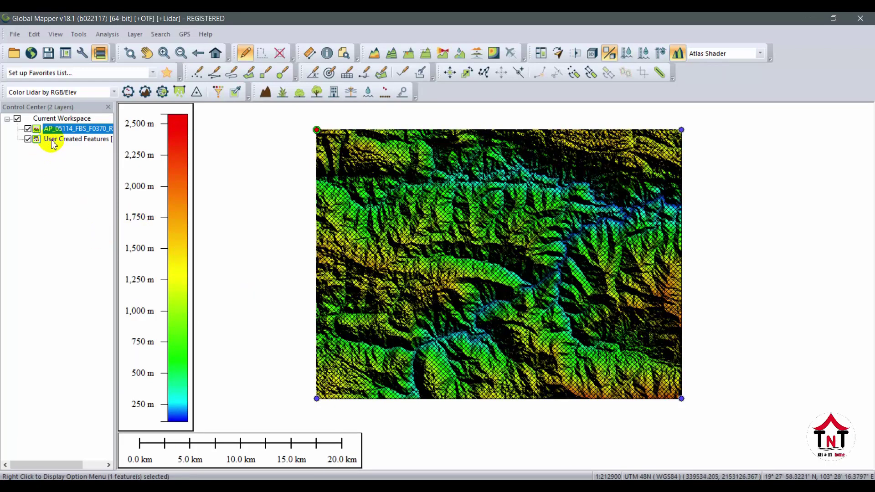
click(14, 34)
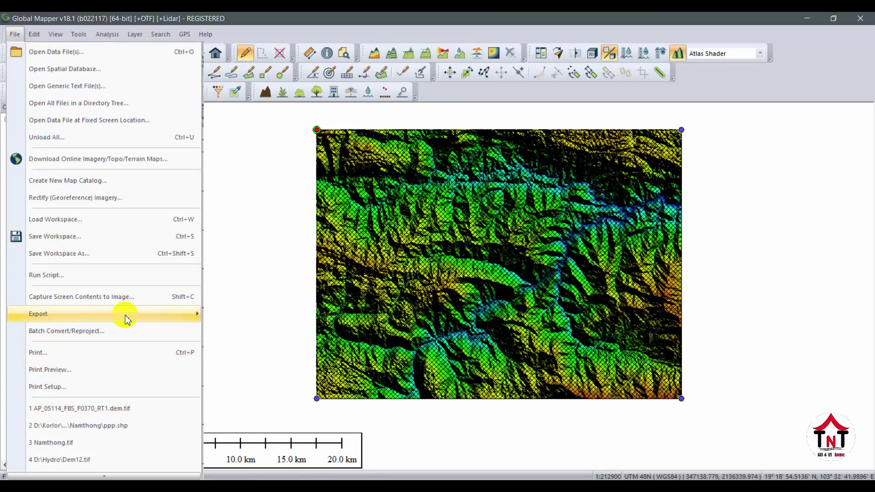
mouse_move(125, 319)
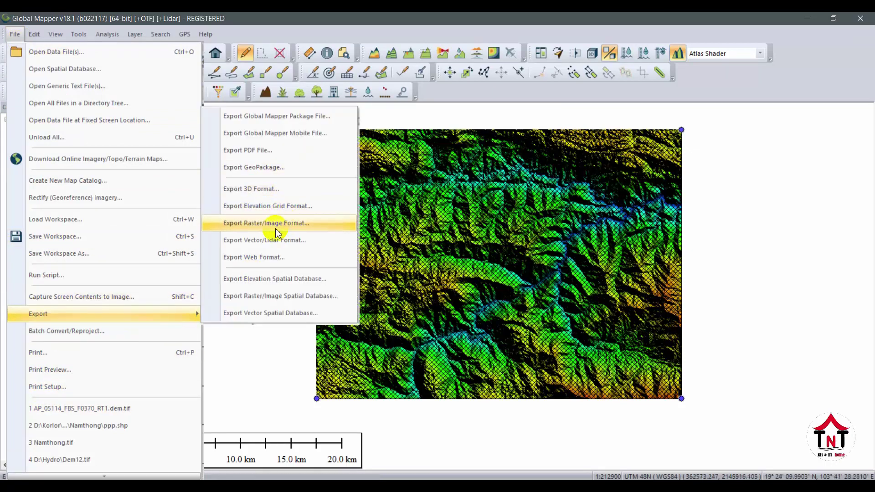
click(271, 224)
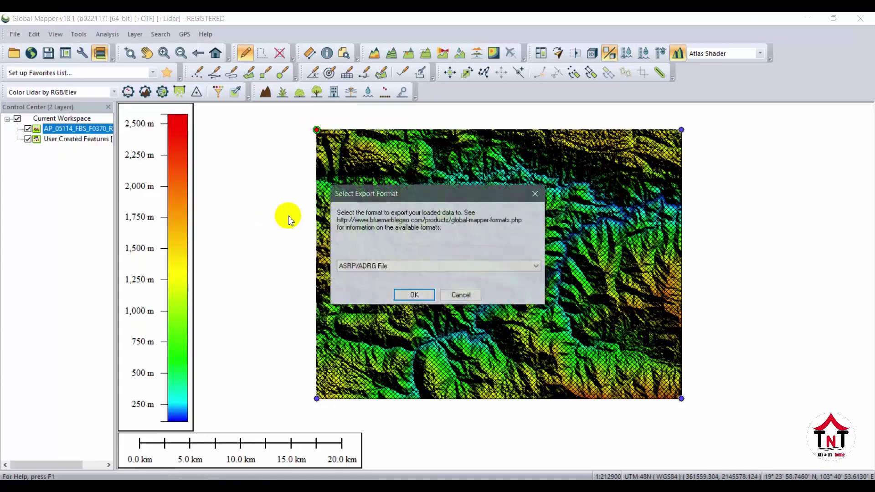
click(384, 266)
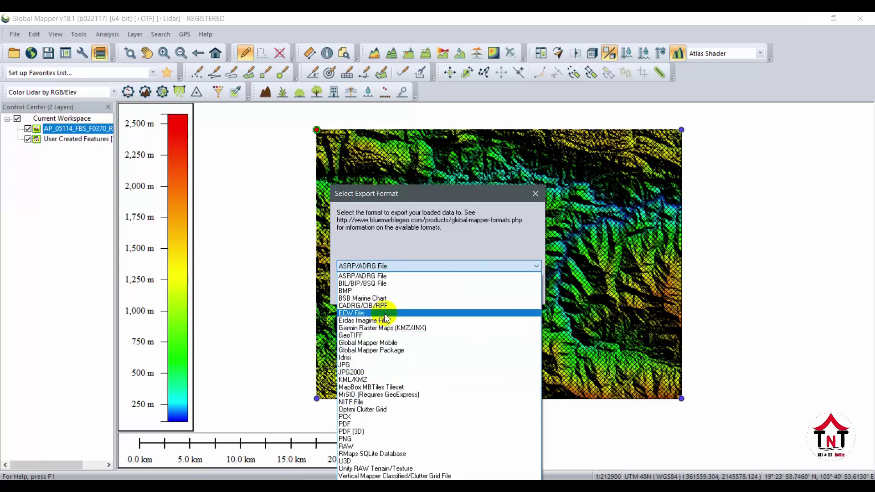
click(361, 335)
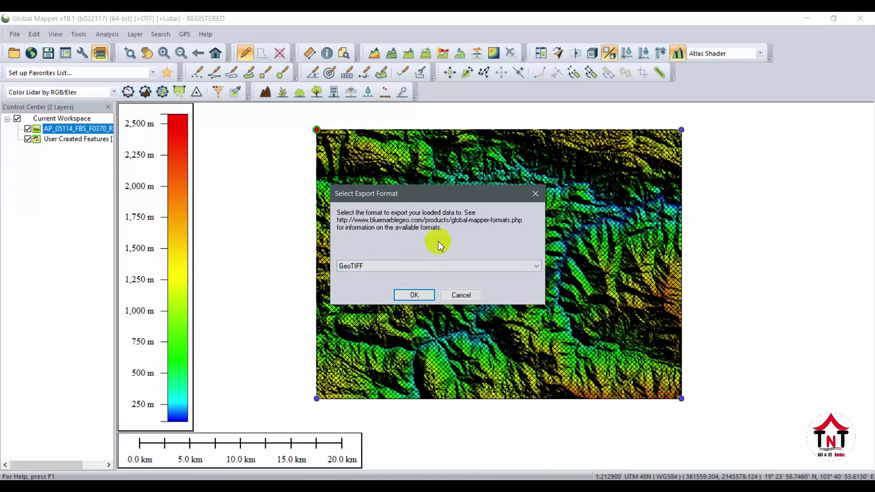
click(415, 295)
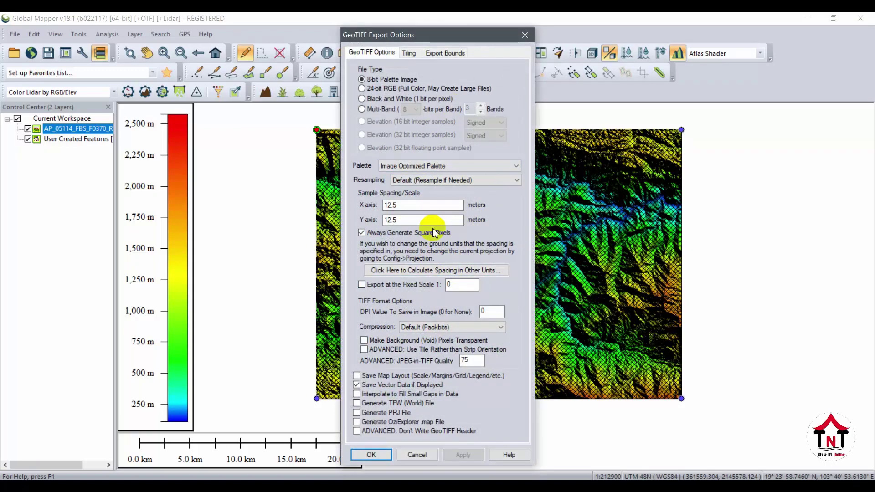
Accept the GeoTIFF export options and browse to the DEM12 folder inside Korlor on drive D as the save location.
click(376, 455)
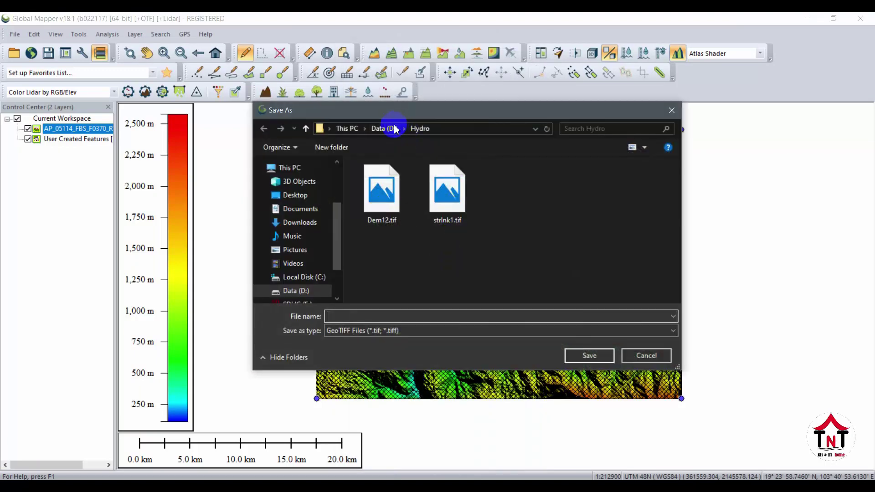
click(388, 131)
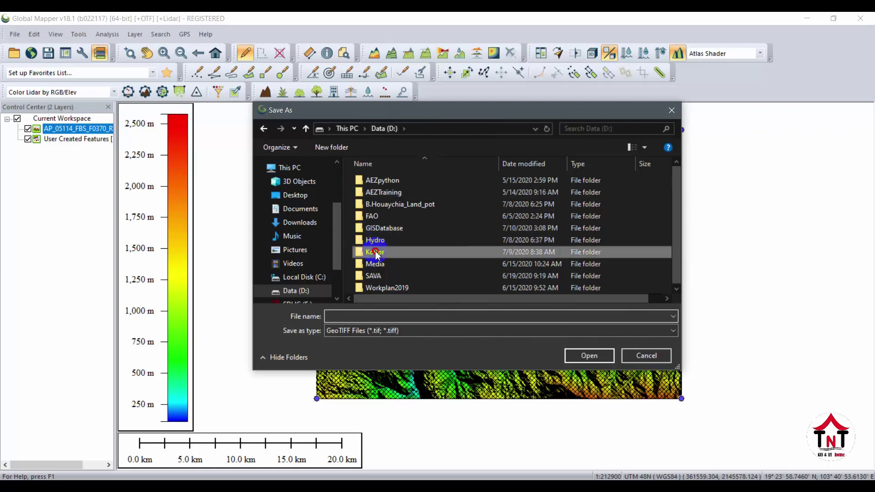
double_click(371, 249)
click(377, 205)
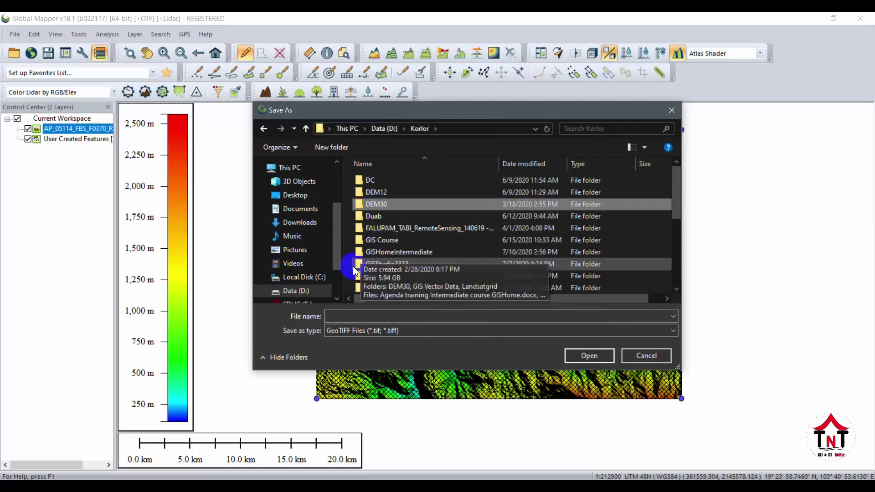
scroll(387, 233, down, 2)
scroll(390, 224, up, 1)
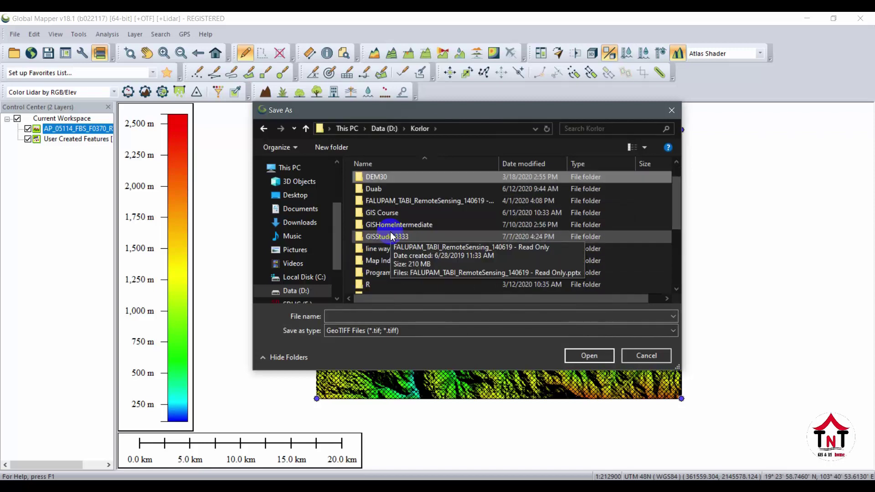
scroll(378, 200, up, 1)
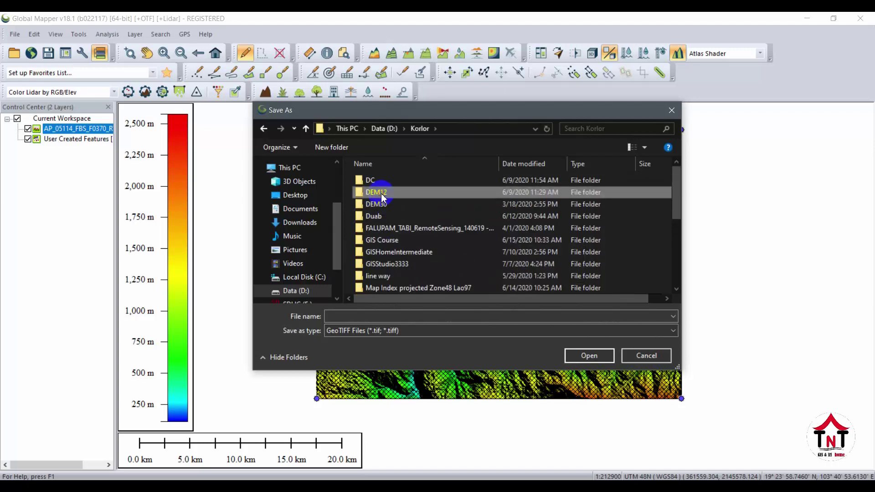
double_click(373, 189)
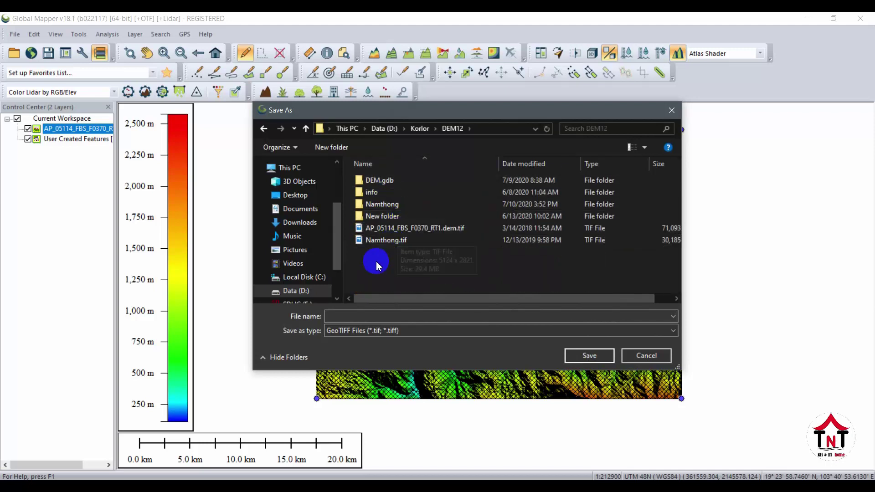
Name the export file Dem_12m and save the cropped DEM as a GeoTIFF.
click(347, 317)
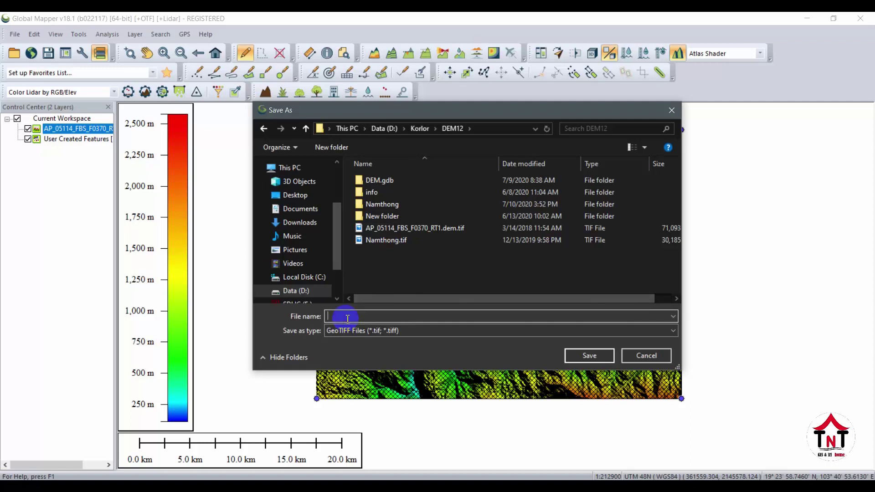
text(D)
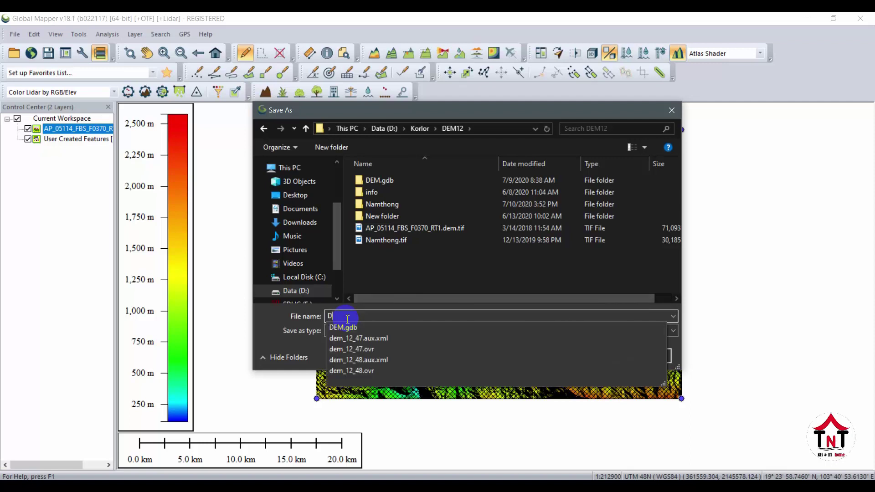
text(Em12)
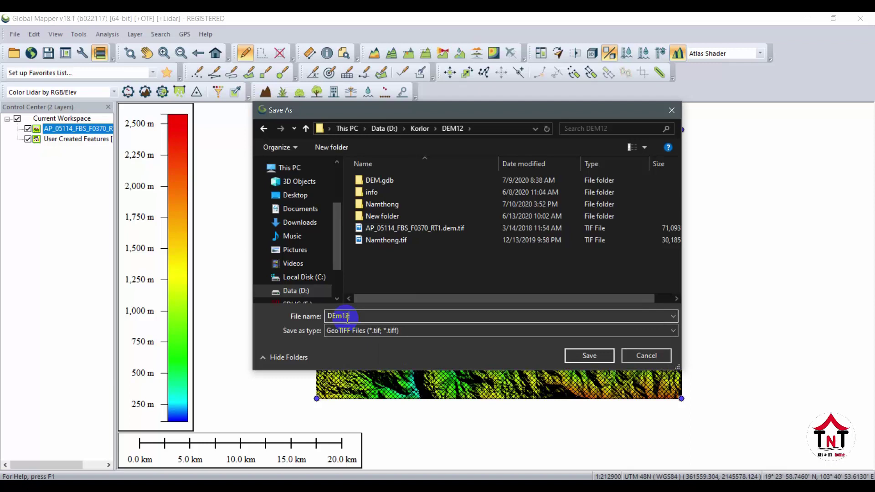
key(BackSpace)
key(BackSpace)
key(BackSpace)
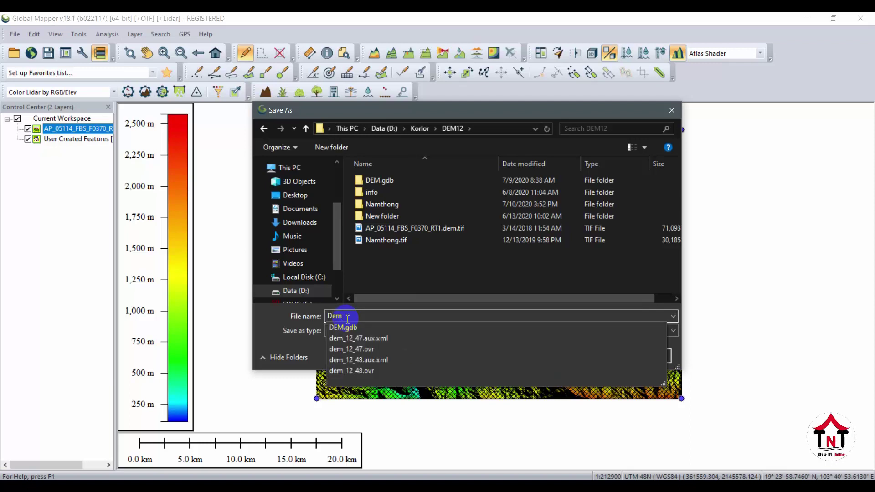
text(m_)
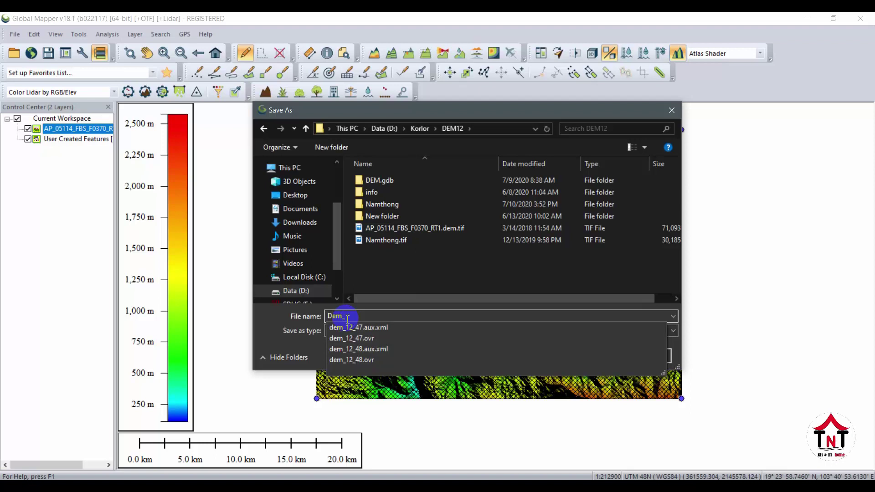
text(12m)
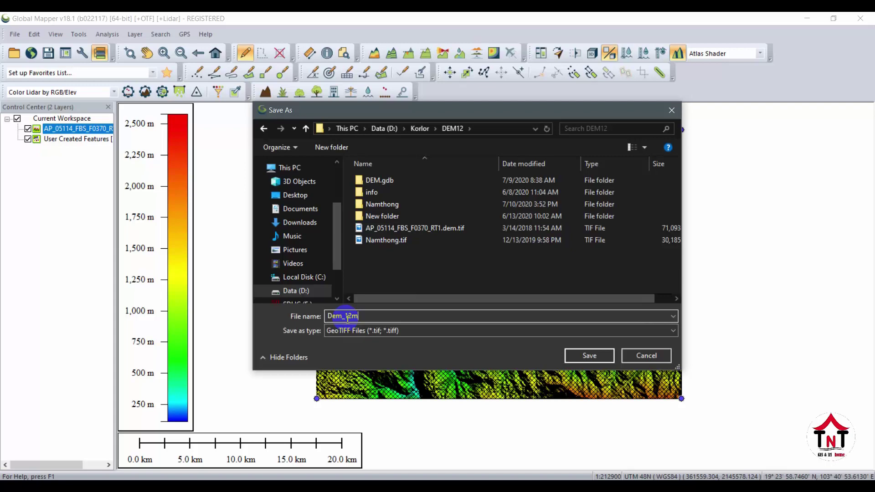
click(588, 356)
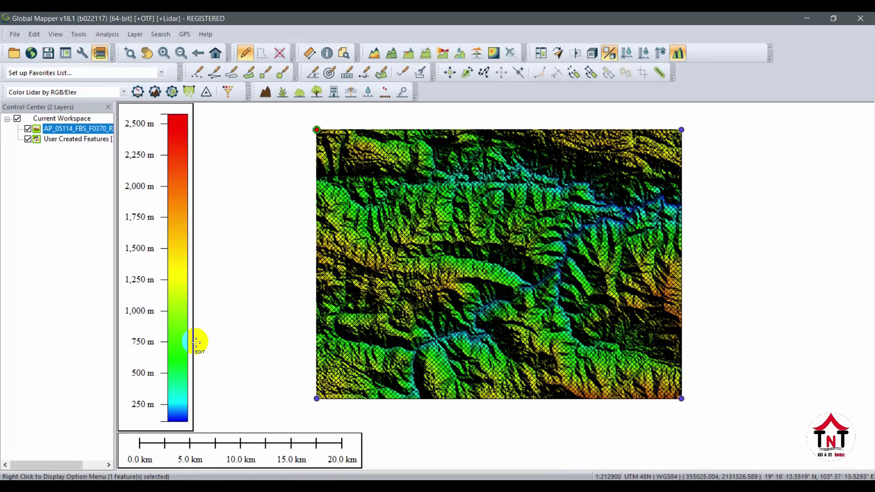
Hide the original DEM and User Created Features layers, and load Dem_12m.tif from the DEM12 folder.
click(28, 129)
click(28, 139)
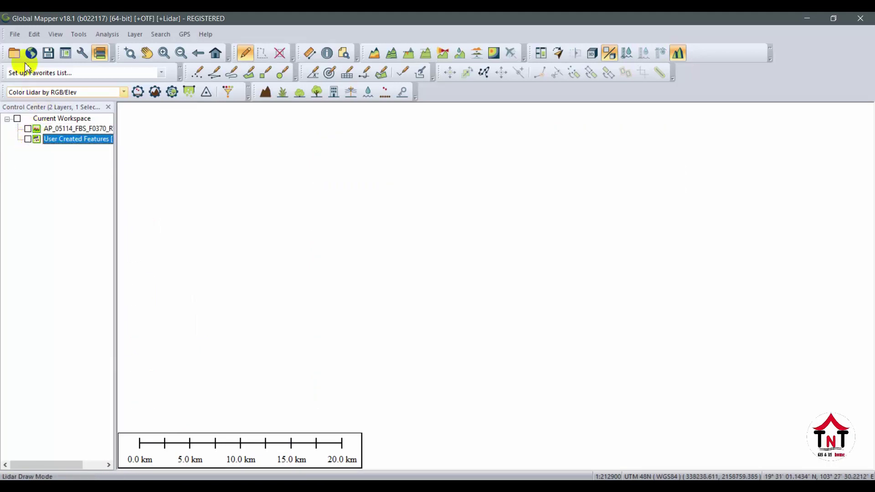
click(13, 53)
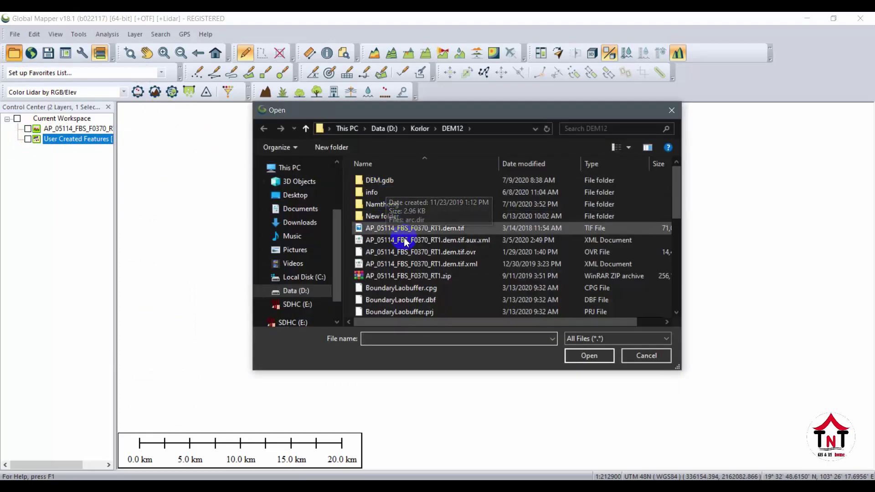
scroll(406, 242, down, 4)
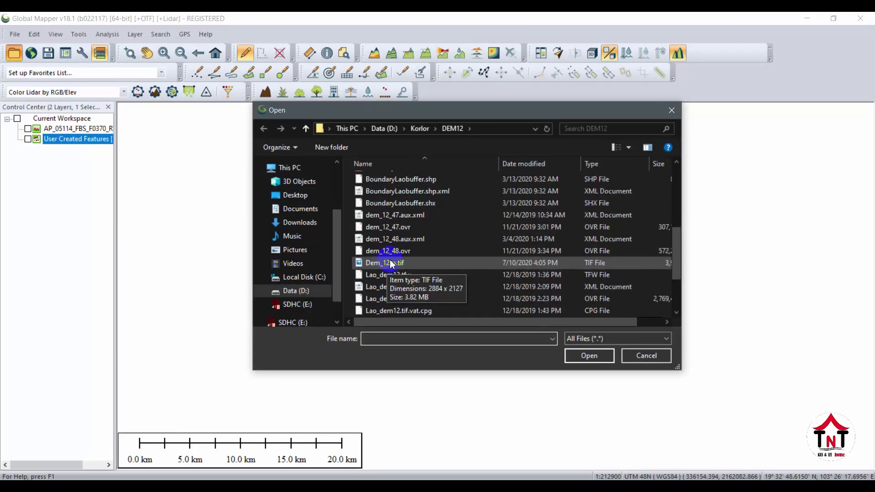
click(391, 263)
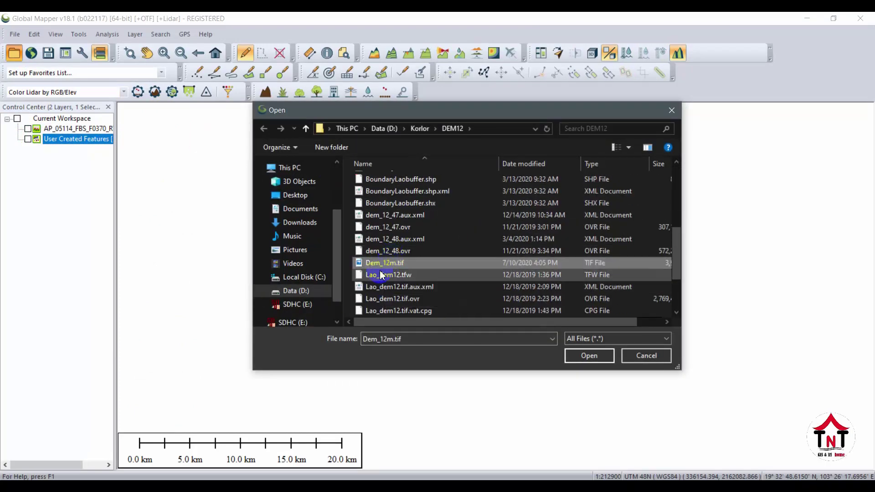
scroll(392, 269, down, 2)
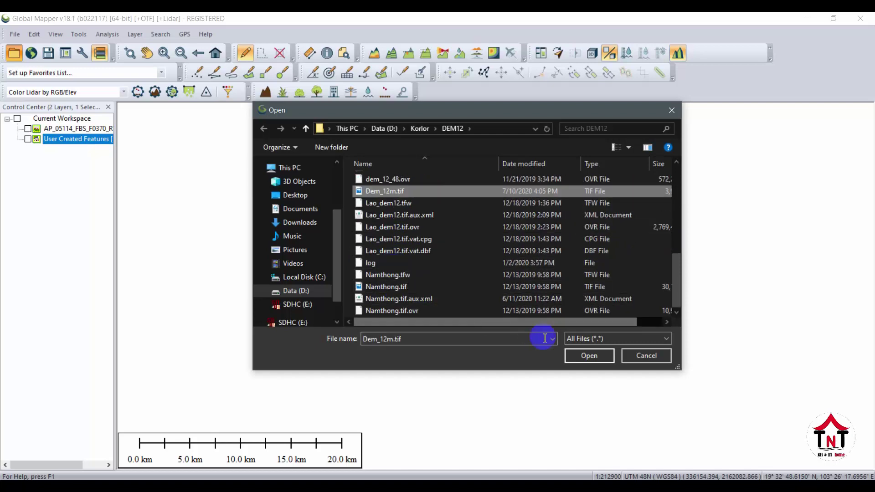
click(588, 356)
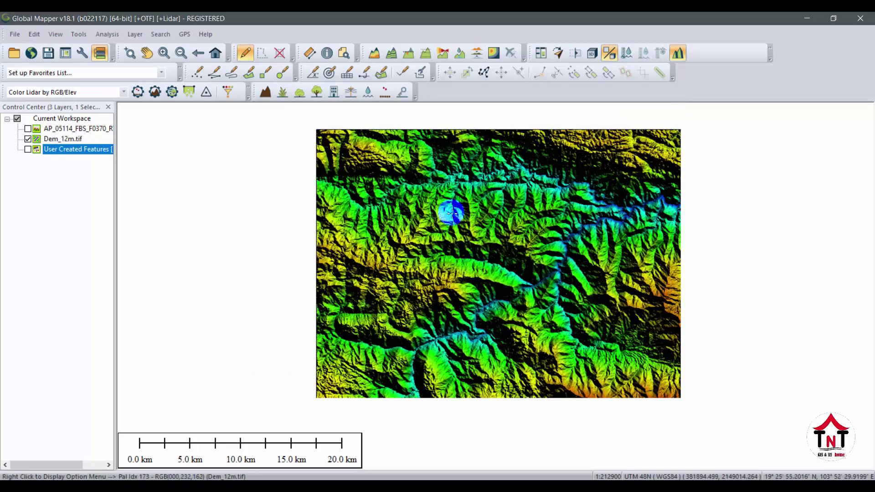
Compare the loaded Dem_12m.tif with the original DEM and the drawn polygon by toggling each layer's visibility on and off.
click(28, 129)
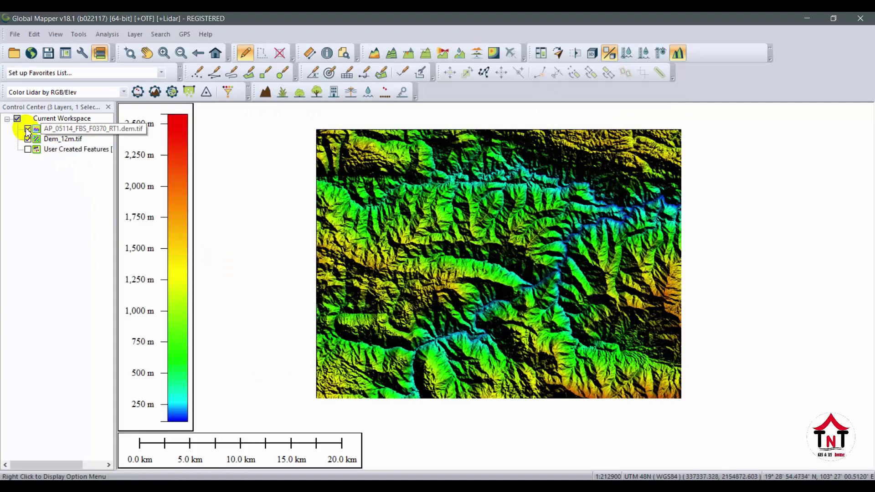
click(28, 130)
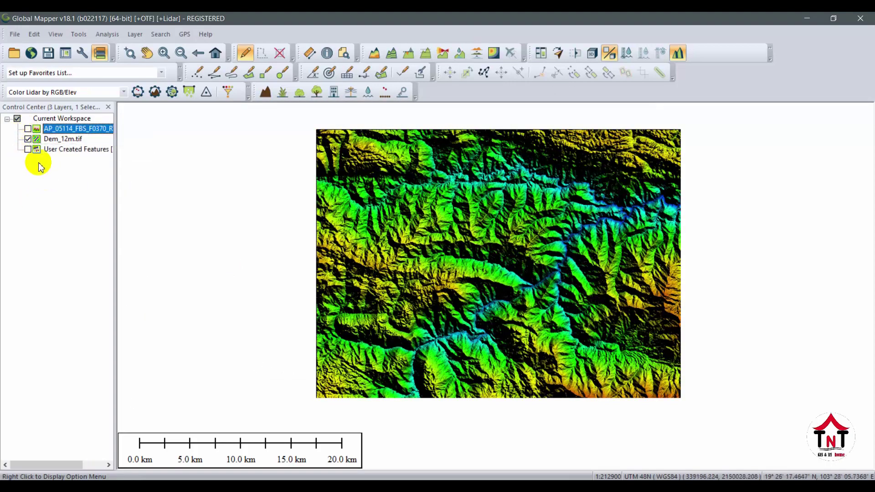
click(28, 150)
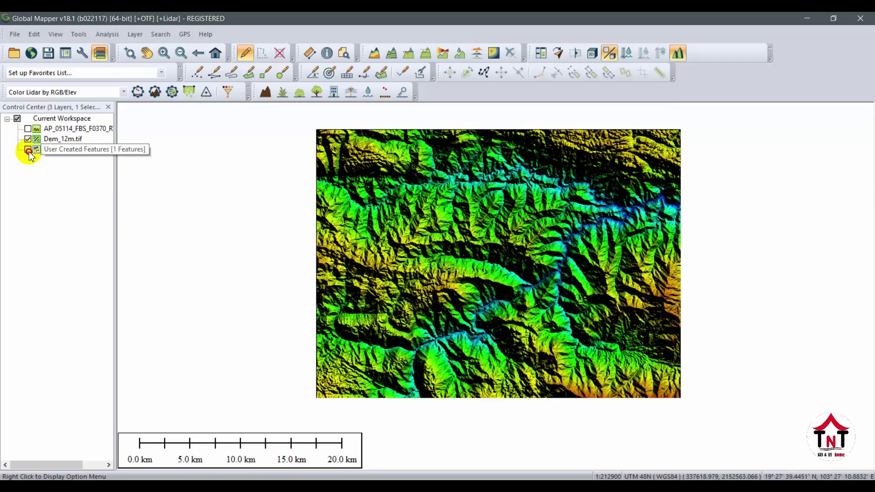
click(102, 150)
scroll(572, 279, up, 5)
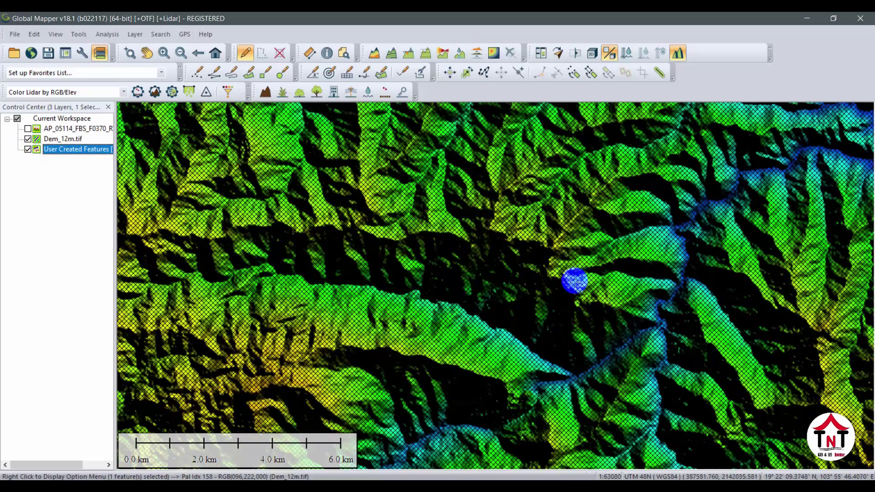
scroll(592, 260, up, 3)
scroll(593, 260, down, 3)
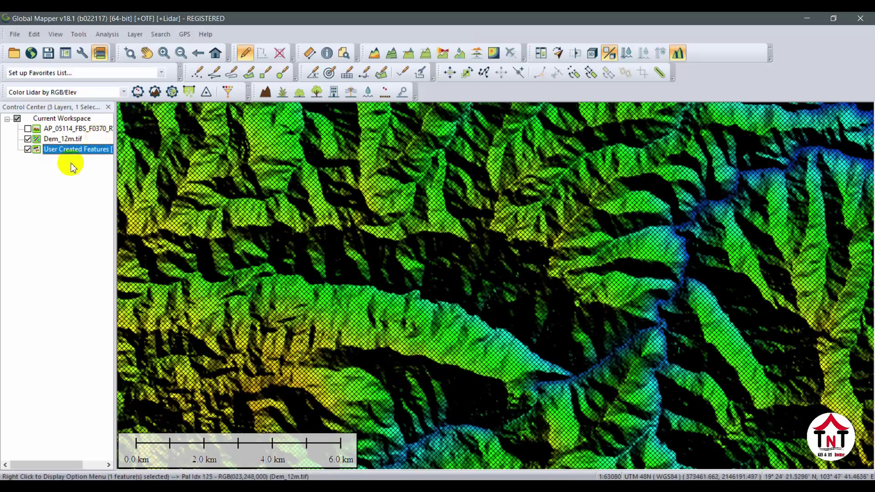
click(28, 149)
scroll(400, 147, down, 3)
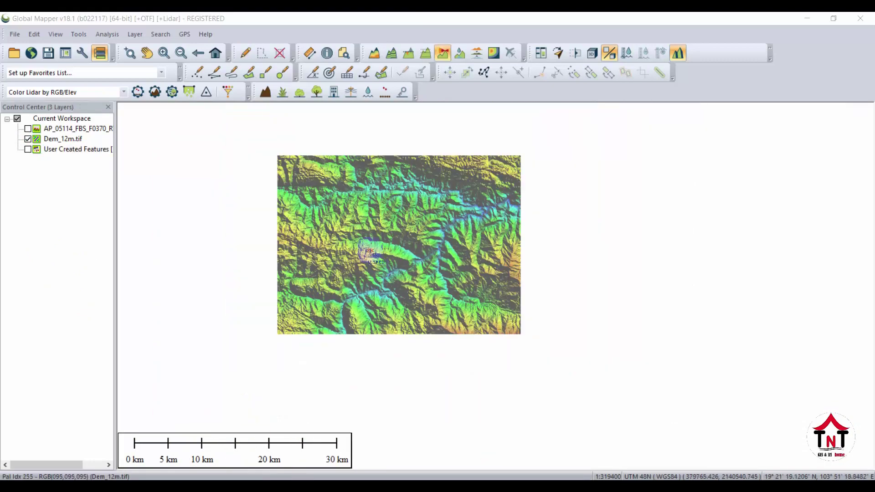
Try to create contours with only the Dem_12m.tif layer visible.
scroll(376, 256, up, 4)
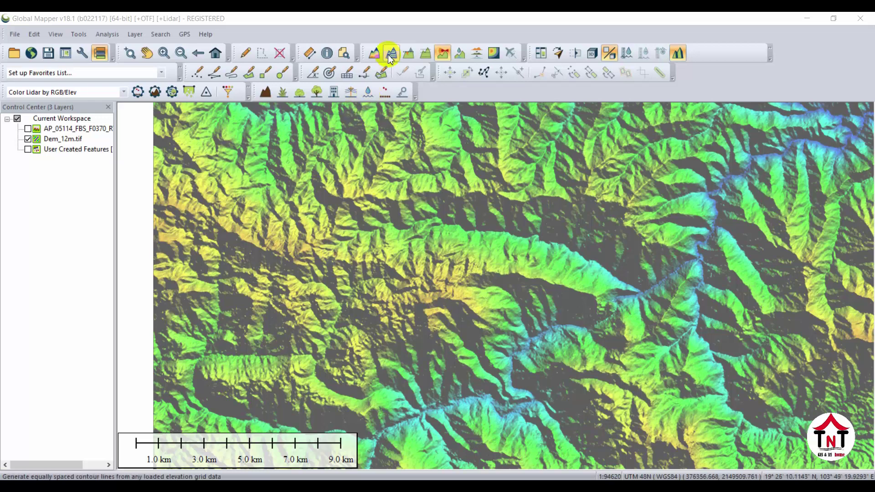
click(407, 54)
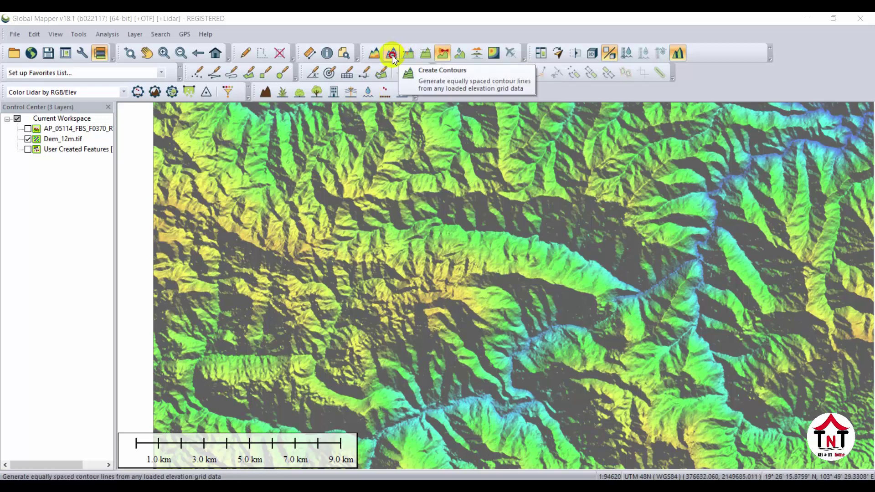
click(391, 53)
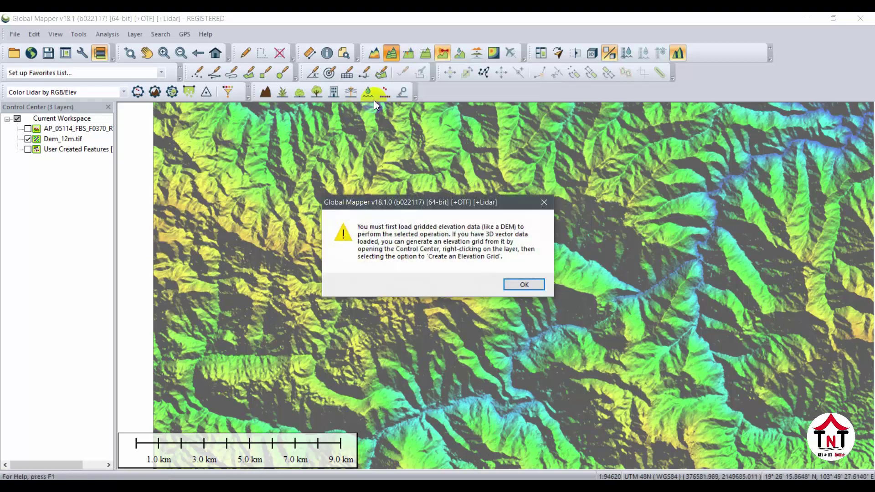
click(509, 284)
Select the Dem_12m.tif layer in the layer list and try creating contours from it again.
click(64, 141)
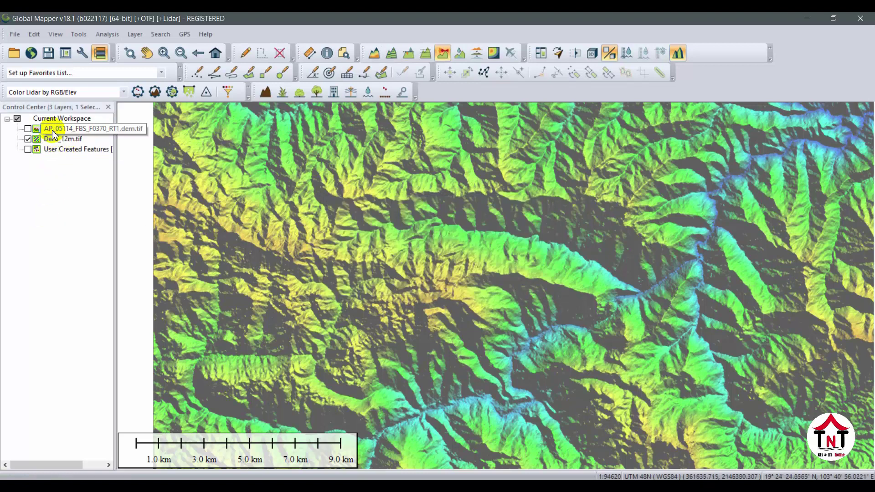
click(63, 139)
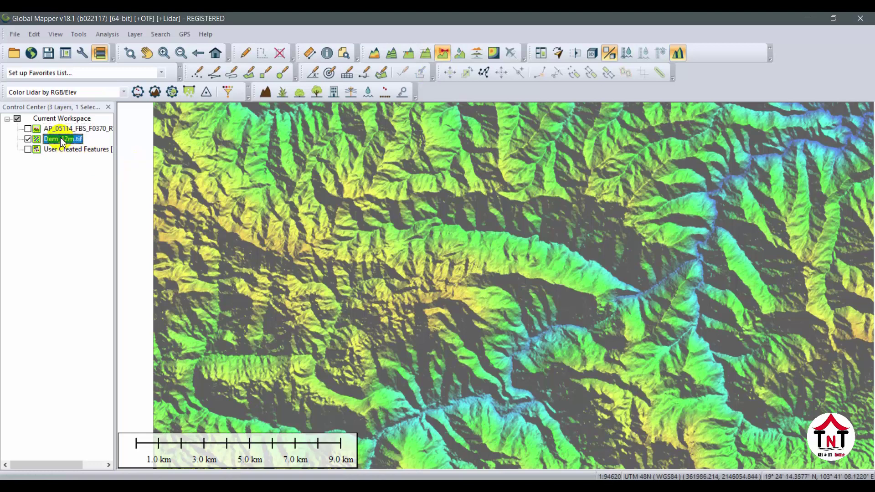
click(396, 54)
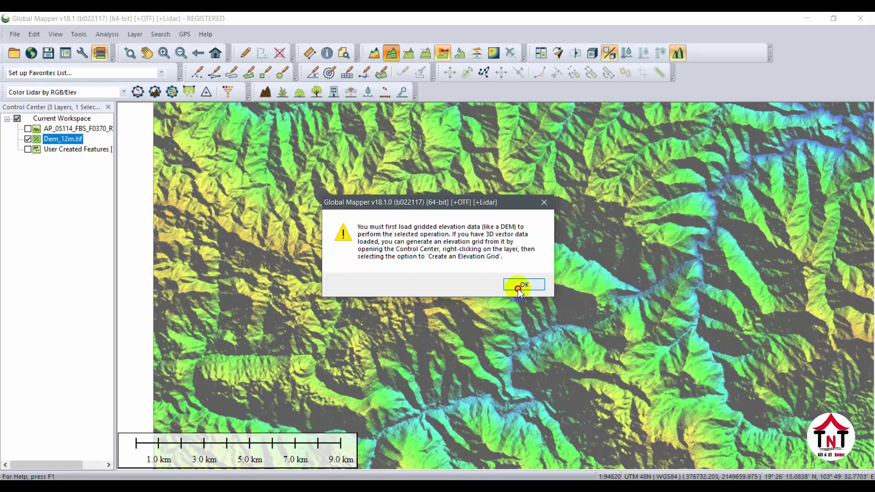
click(519, 287)
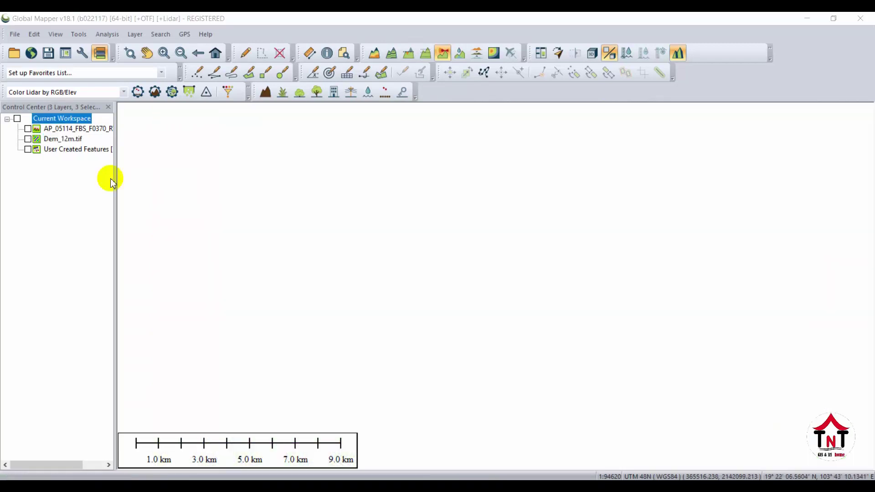
Turn on all workspace layers and generate contour lines from the elevation data with a new contour interval in meters.
click(17, 119)
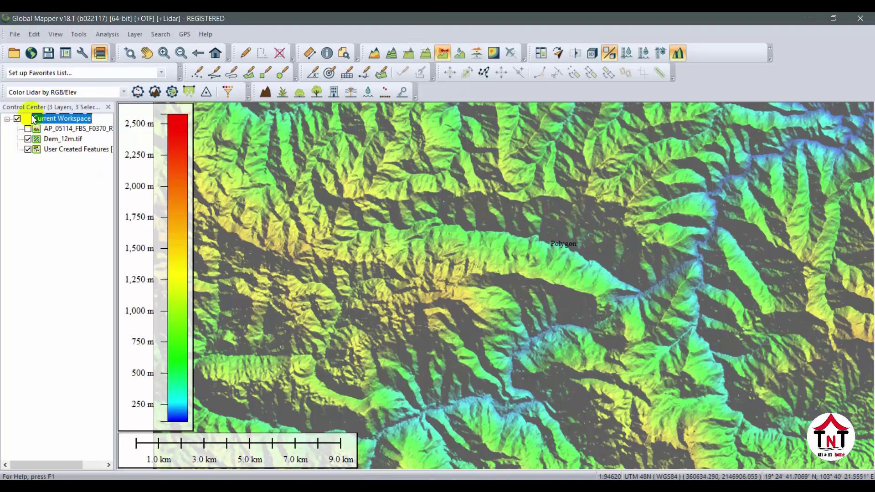
click(392, 54)
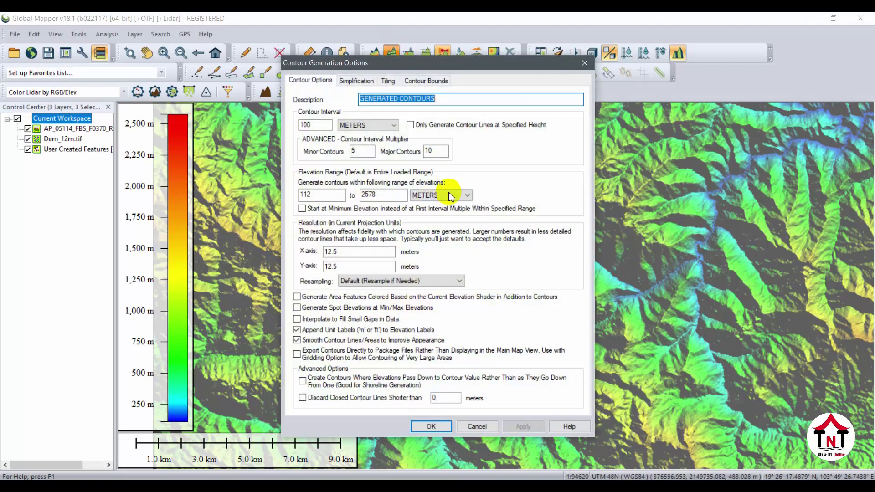
double_click(354, 151)
double_click(321, 127)
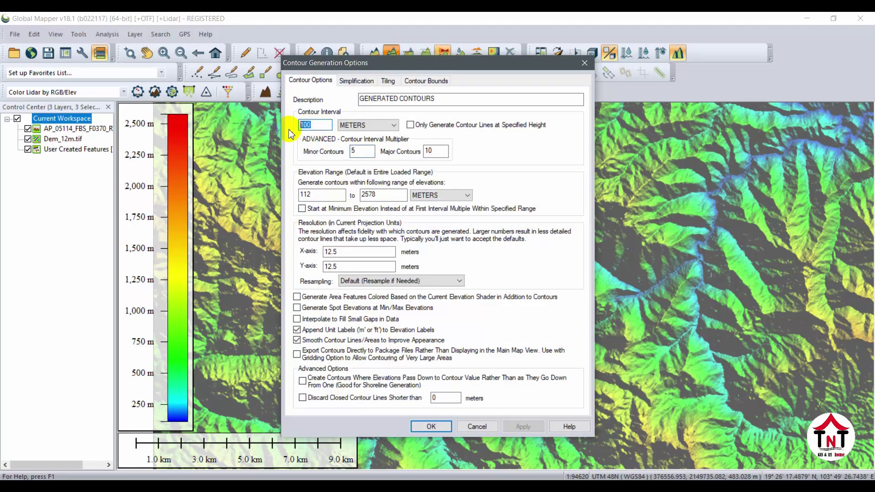
click(422, 427)
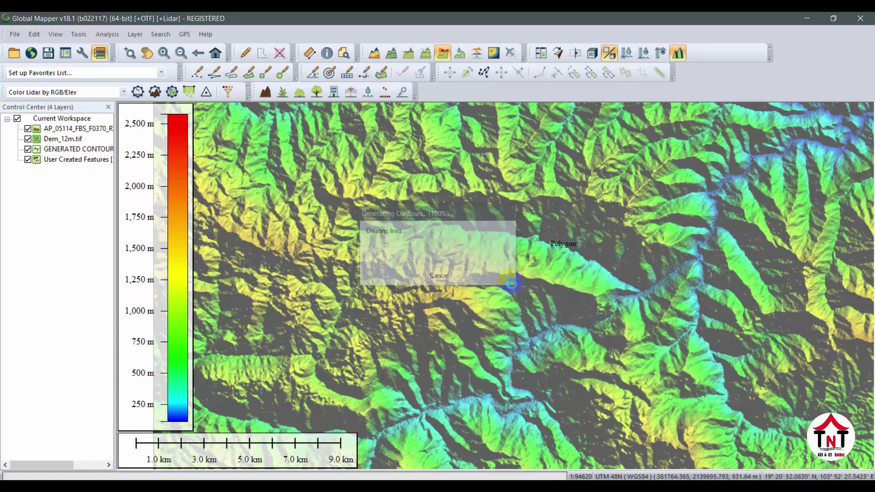
Create an elevation grid from the GENERATED CONTOURS and User Created Features layers, using automatically determined grid spacing and vertical units in meters.
scroll(531, 259, up, 5)
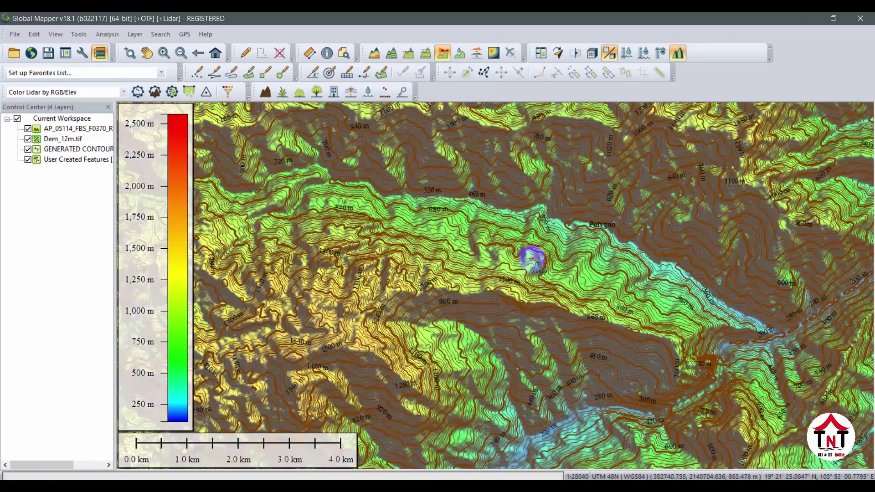
scroll(537, 263, down, 4)
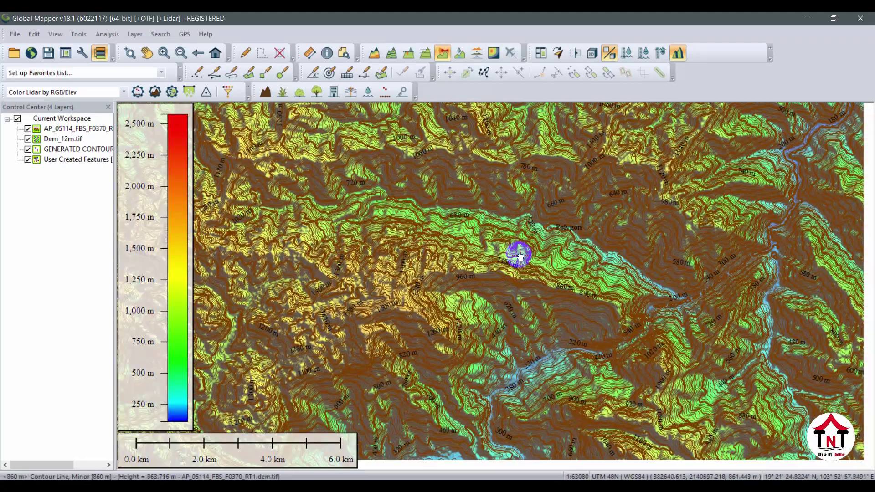
drag(521, 256, 333, 313)
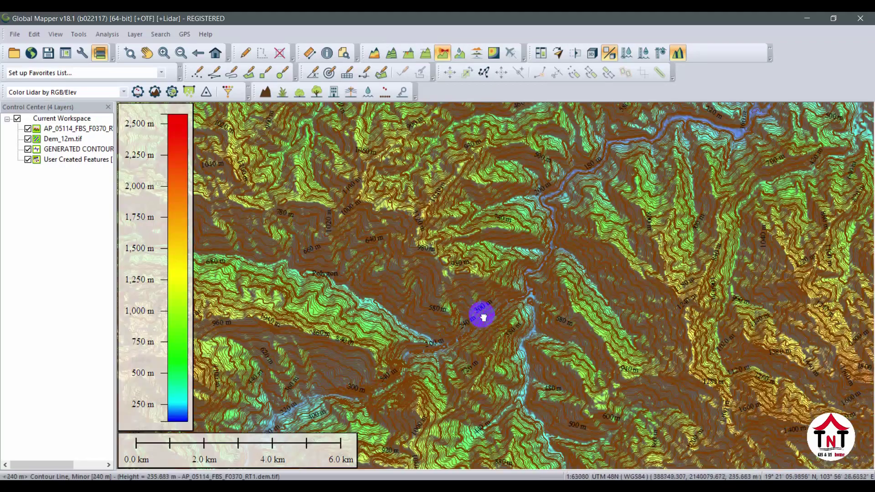
drag(480, 313, 457, 195)
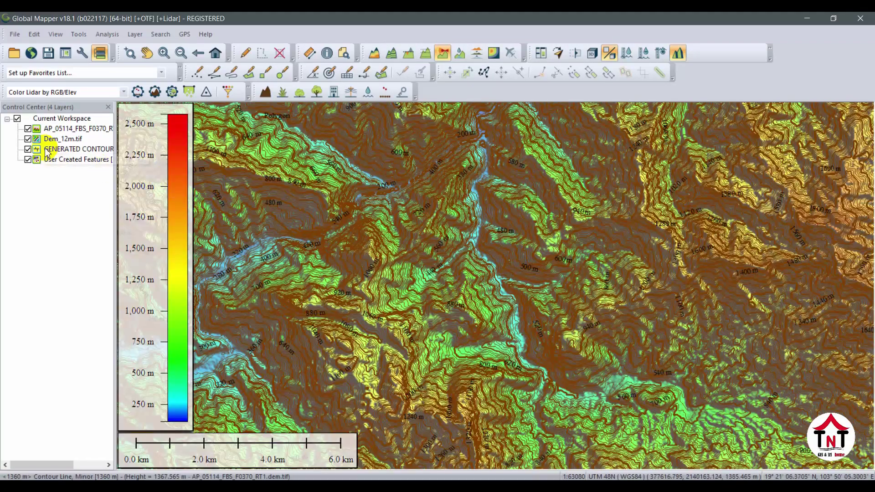
click(374, 55)
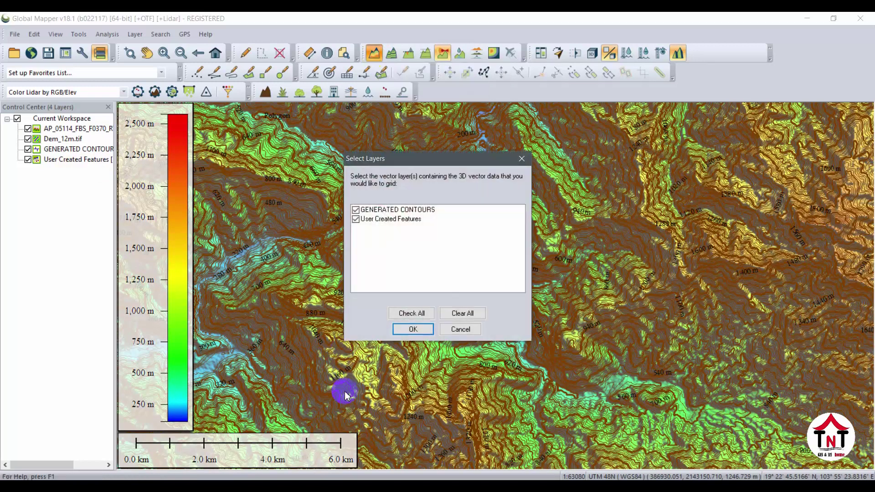
click(411, 329)
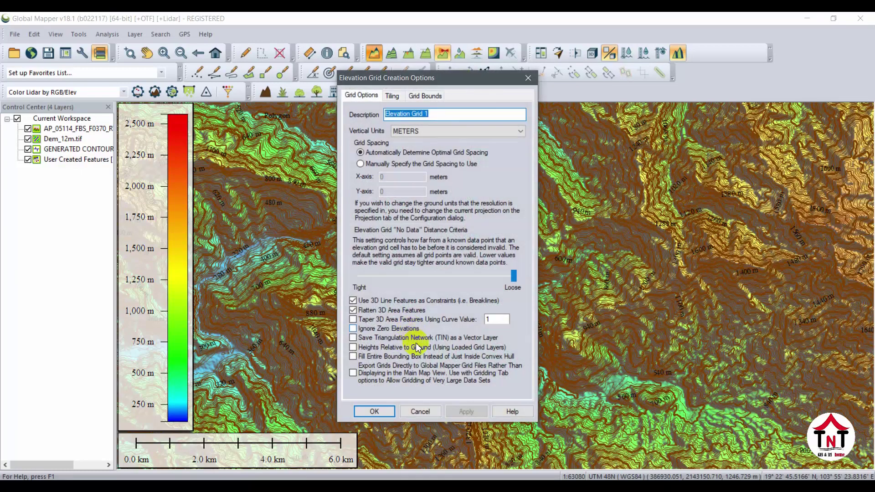
click(373, 412)
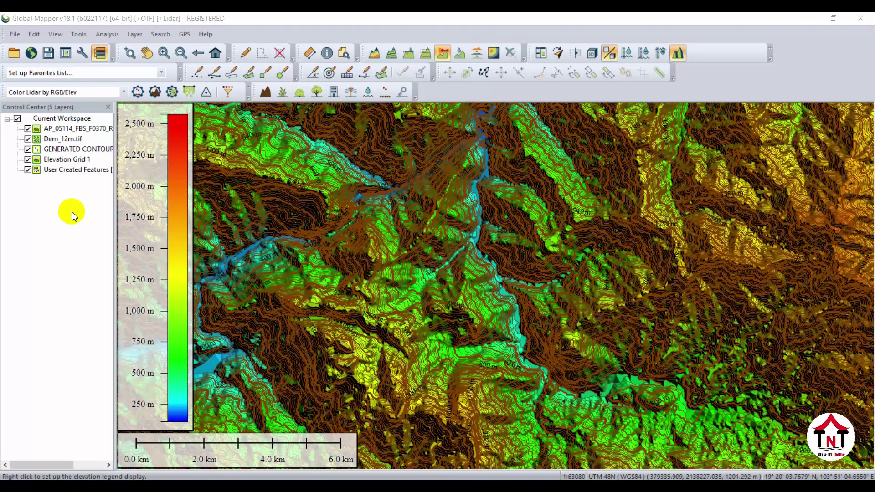
Hide the User Created Features, original DEM, Dem_12m.tif and GENERATED CONTOURS layers, leaving only Elevation Grid 1 displayed and selected.
click(27, 169)
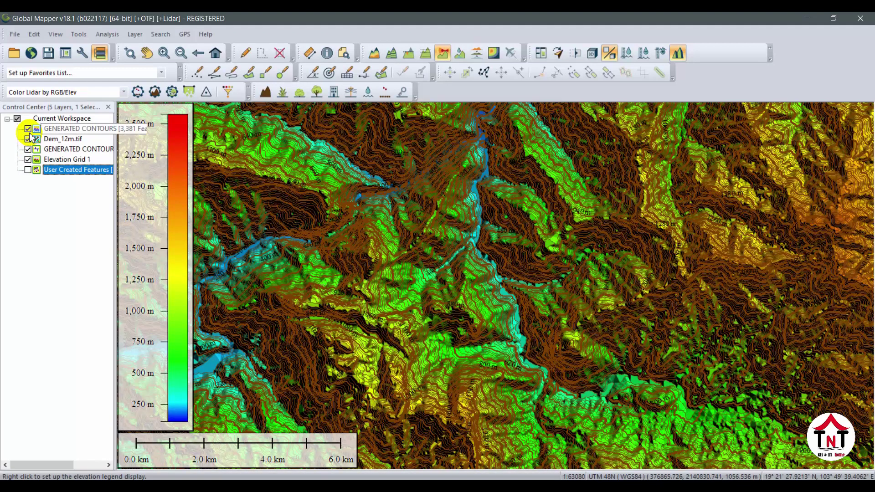
click(27, 129)
click(27, 139)
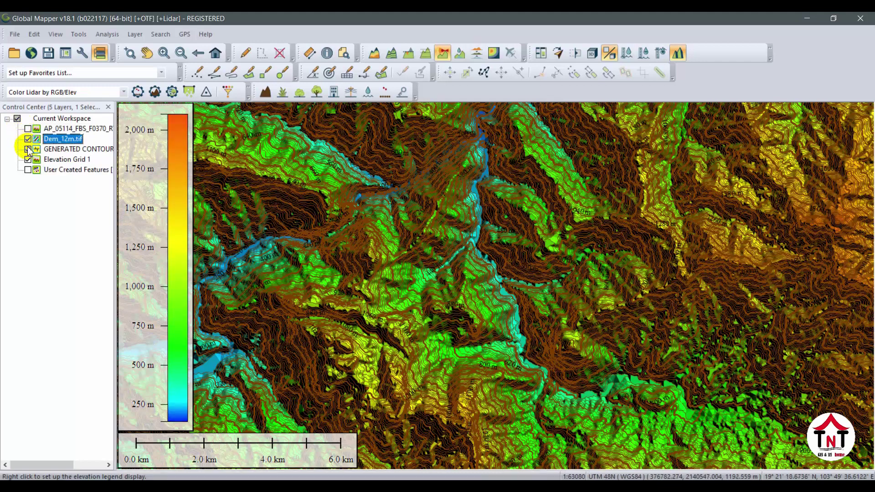
click(28, 149)
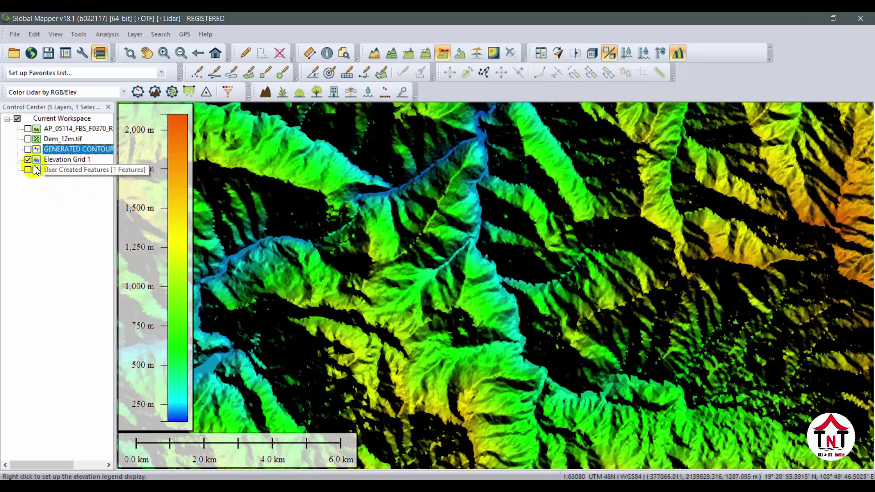
scroll(434, 176, down, 3)
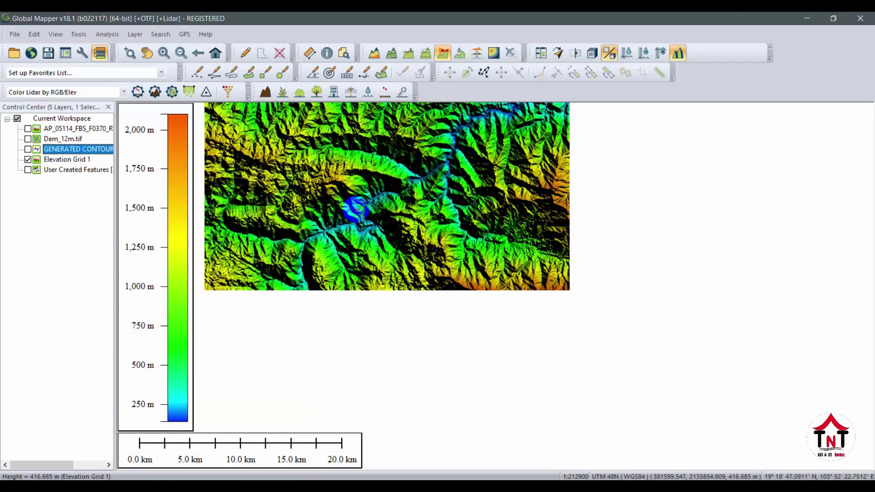
scroll(348, 204, up, 1)
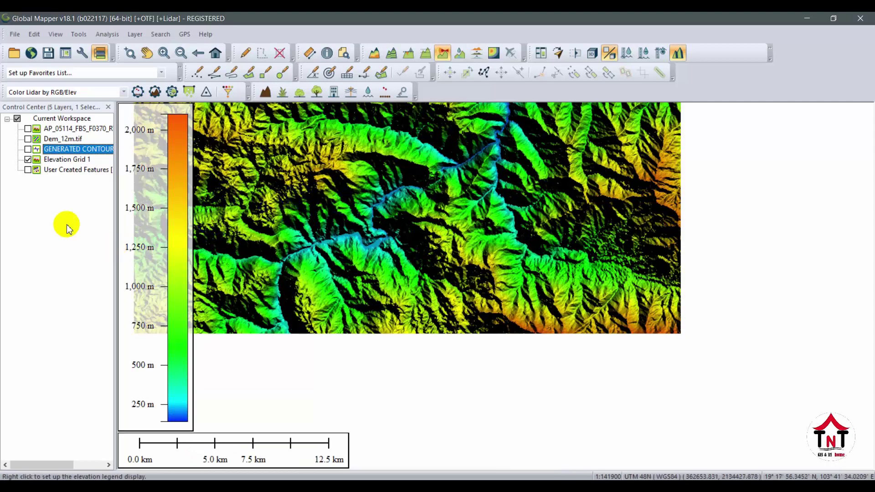
click(29, 159)
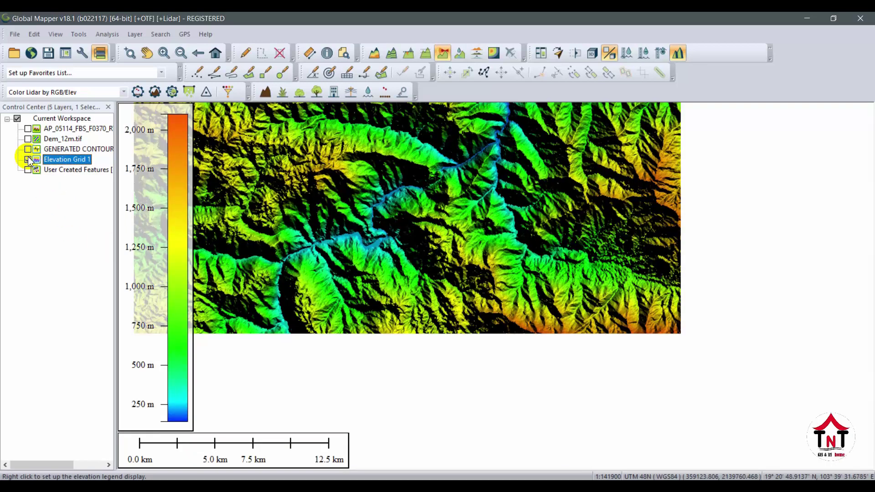
click(50, 160)
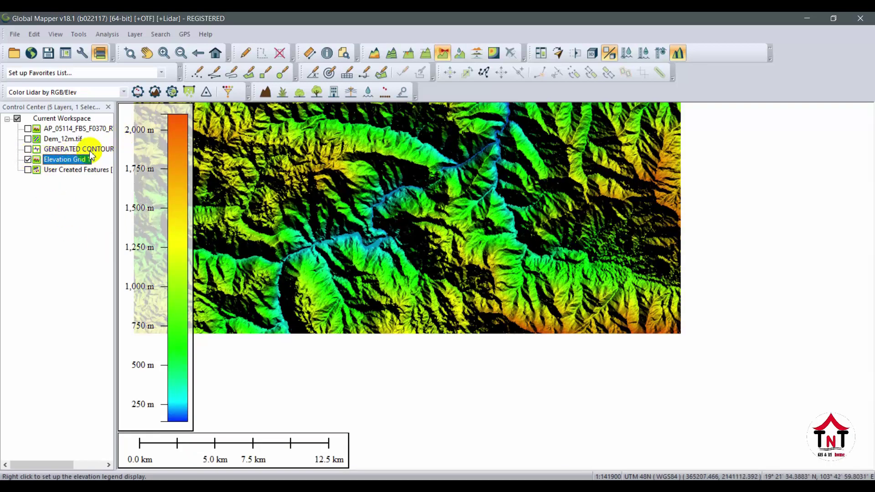
drag(313, 158, 448, 258)
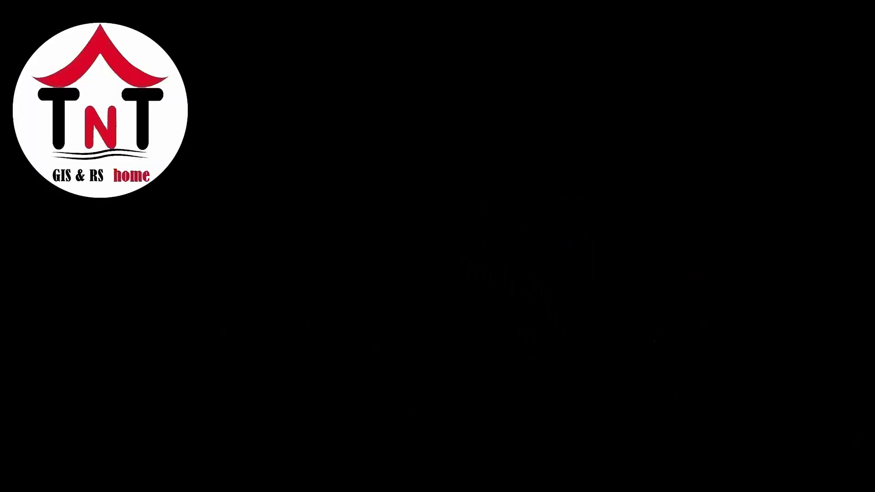